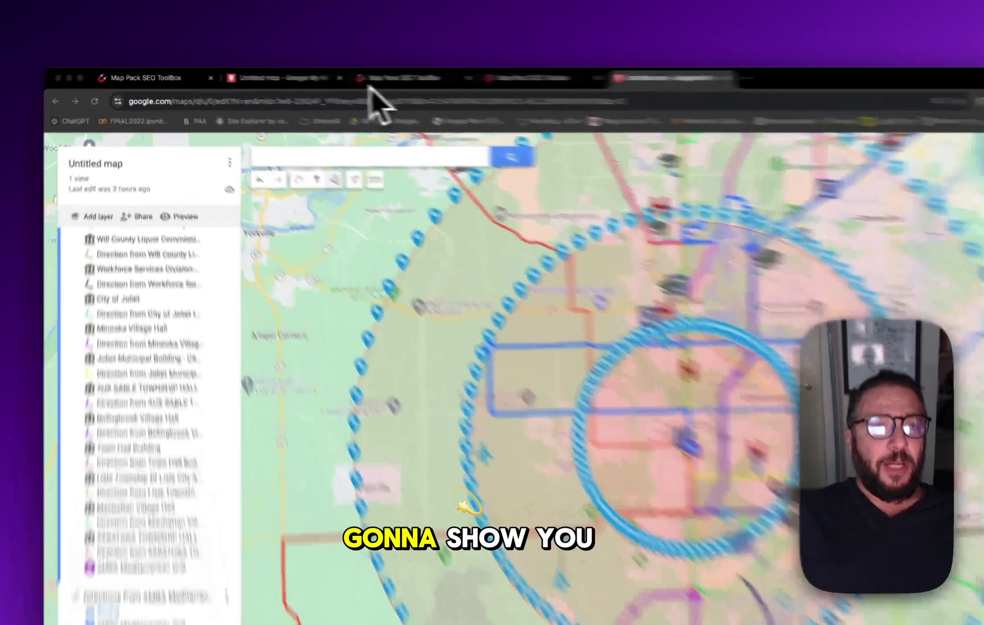
Log in to Map Pack SEO Toolbox with Google and open GeoCircle KML from the ToolBox list
{"action": "left_click", "coordinate": [370, 81]}
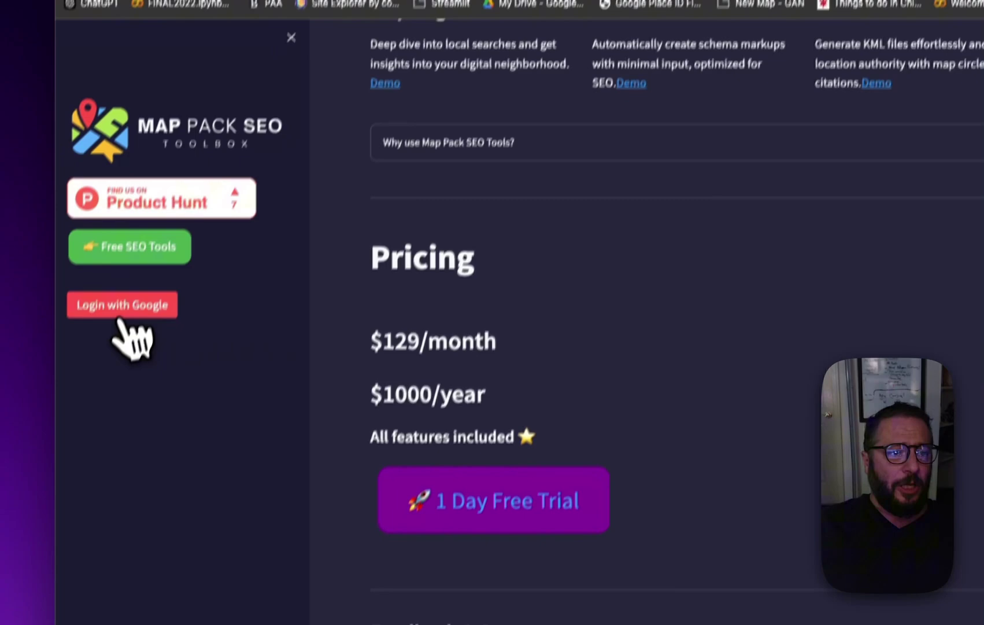
{"action": "left_click", "coordinate": [123, 307]}
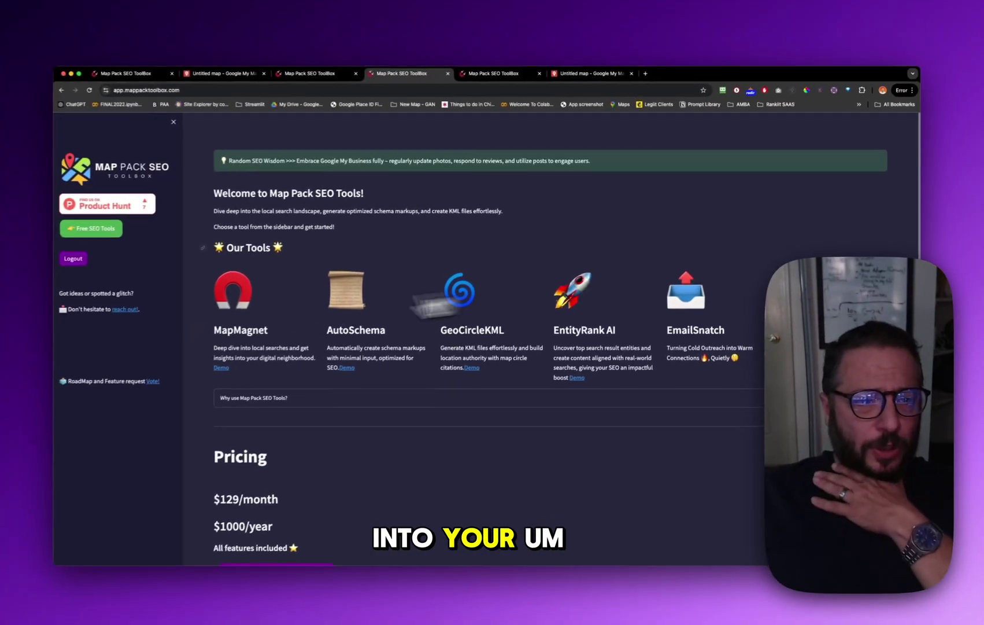
{"action": "scroll", "coordinate": [324, 346], "scroll_direction": "down", "scroll_amount": 3}
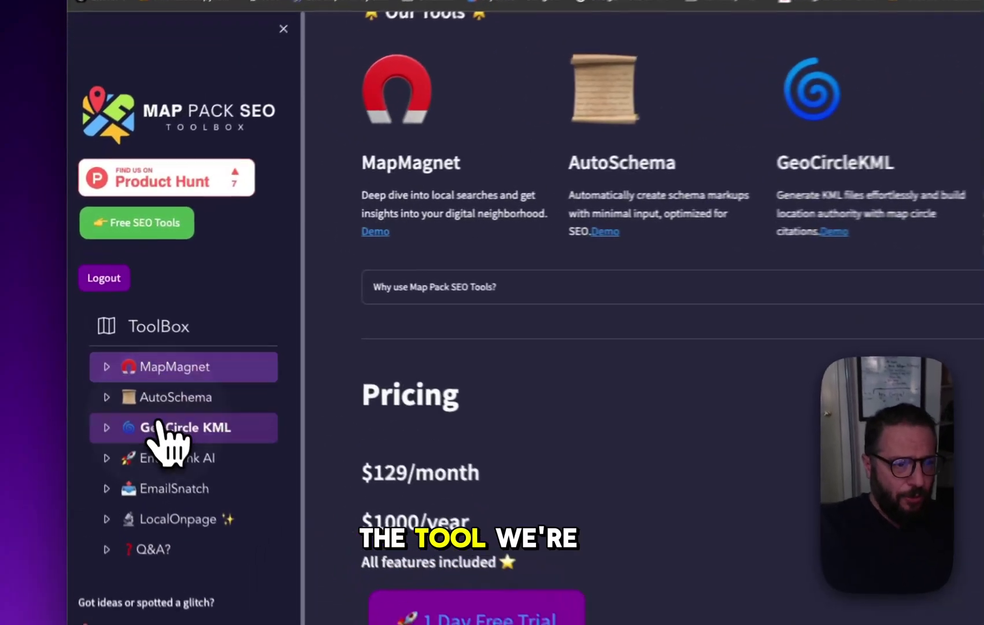
{"action": "left_click", "coordinate": [116, 335]}
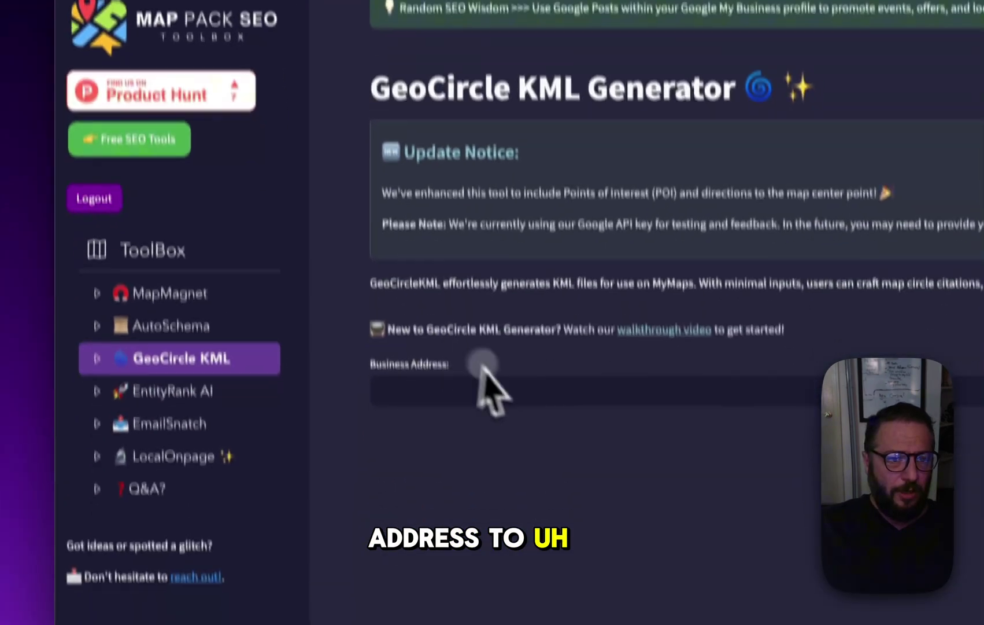
Paste the business address and the GMB business name AMBA Mediterranean Grill into the form
{"action": "left_click", "coordinate": [480, 376]}
{"action": "type", "text": "1522 Illinois Rte 59, Joliet, IL 60431"}
{"action": "left_click", "coordinate": [664, 370]}
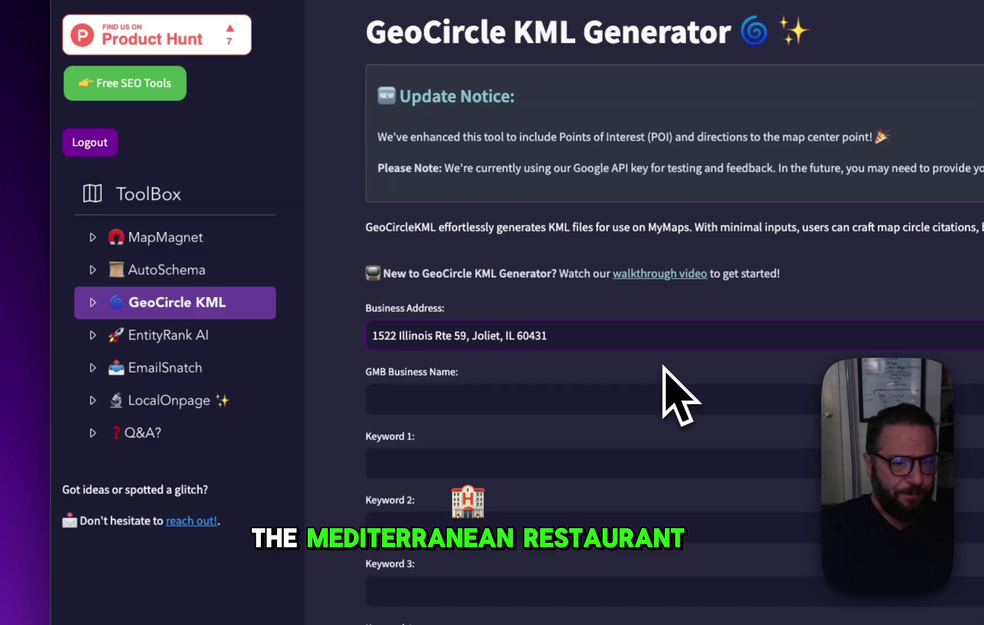
{"action": "left_click", "coordinate": [500, 399]}
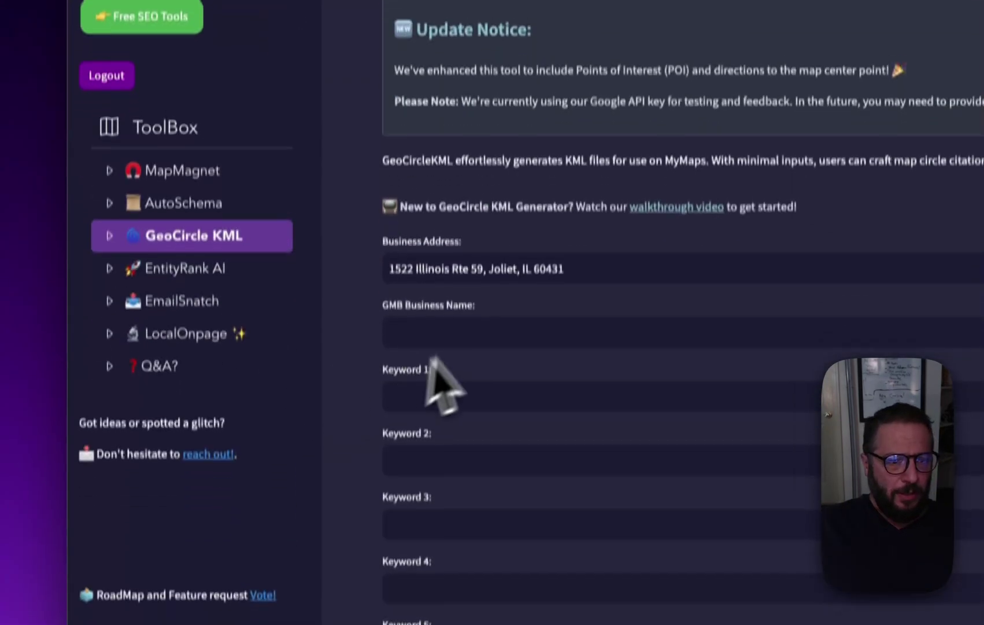
{"action": "type", "text": "AMBA Mediterranean Grill"}
{"action": "left_click", "coordinate": [457, 356]}
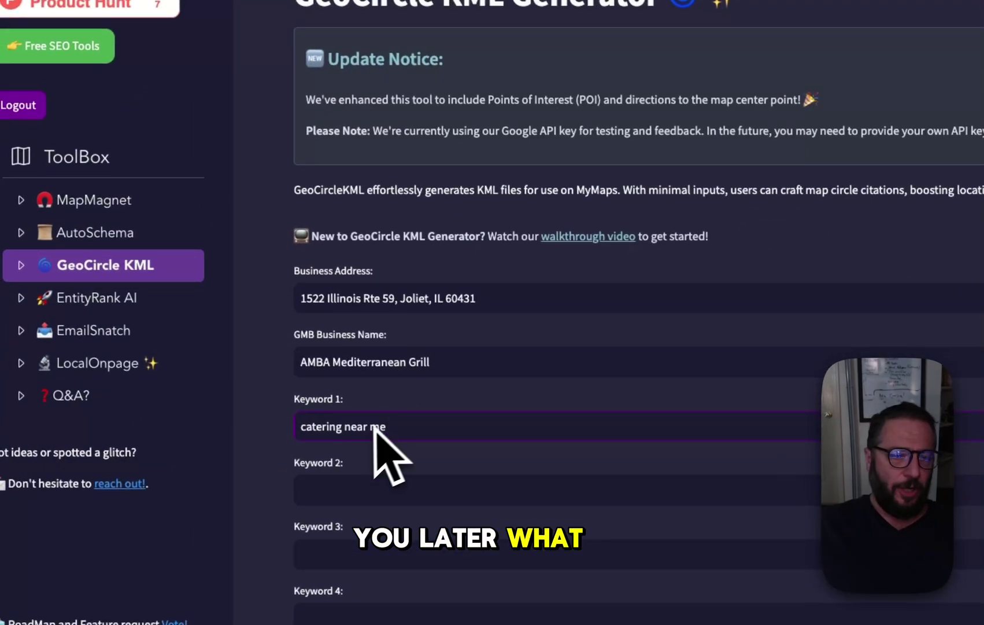
Change Keyword 1 to target catering in Joliet, Shorewood and Plainfield, IL
{"action": "left_click", "coordinate": [346, 436]}
{"action": "double_click", "coordinate": [377, 427]}
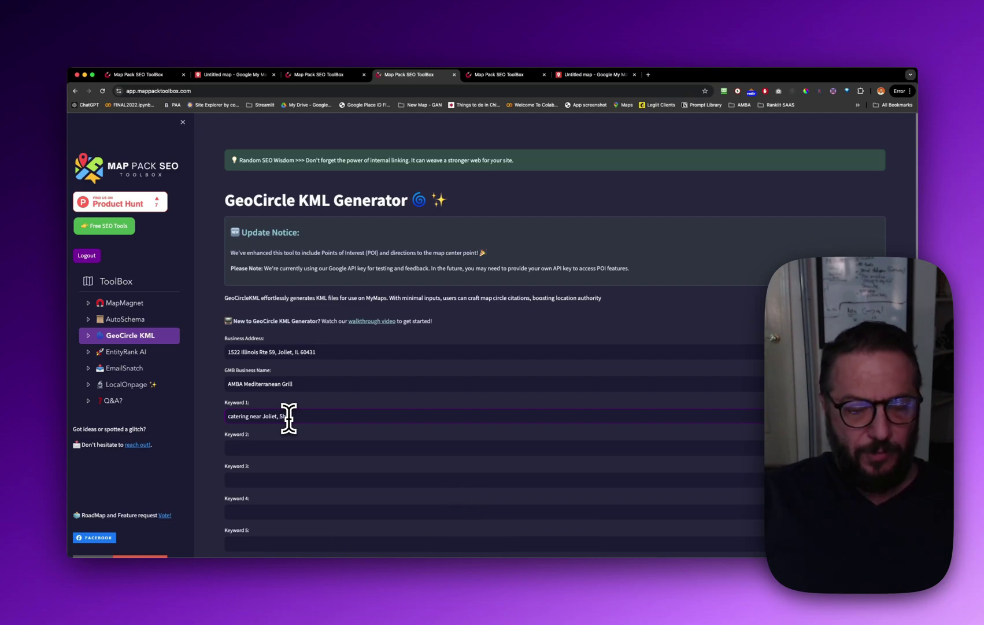
{"action": "type", "text": "od, Pl"}
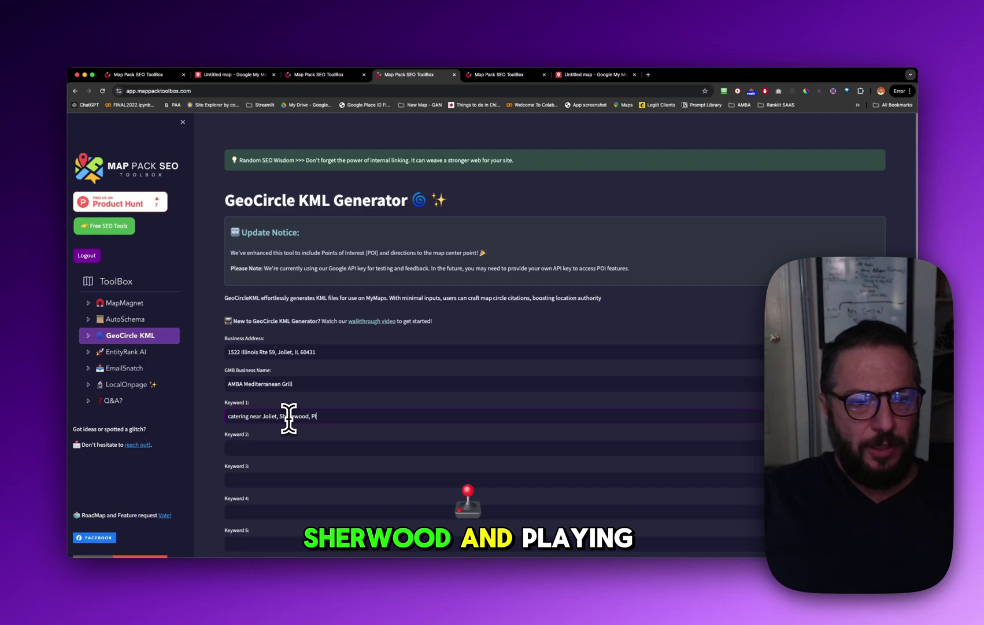
{"action": "type", "text": "ainfie"}
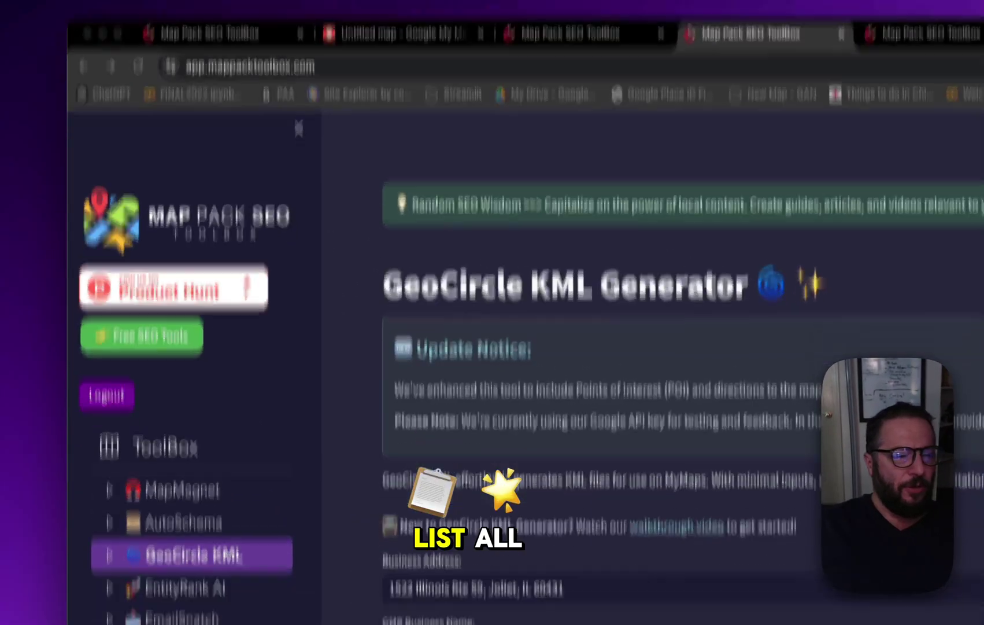
Fill the next keywords with 'healthy food near me', 'mediterranean food near me' and 'gyro near me'
{"action": "left_click", "coordinate": [488, 418]}
{"action": "type", "text": "healthy food near me"}
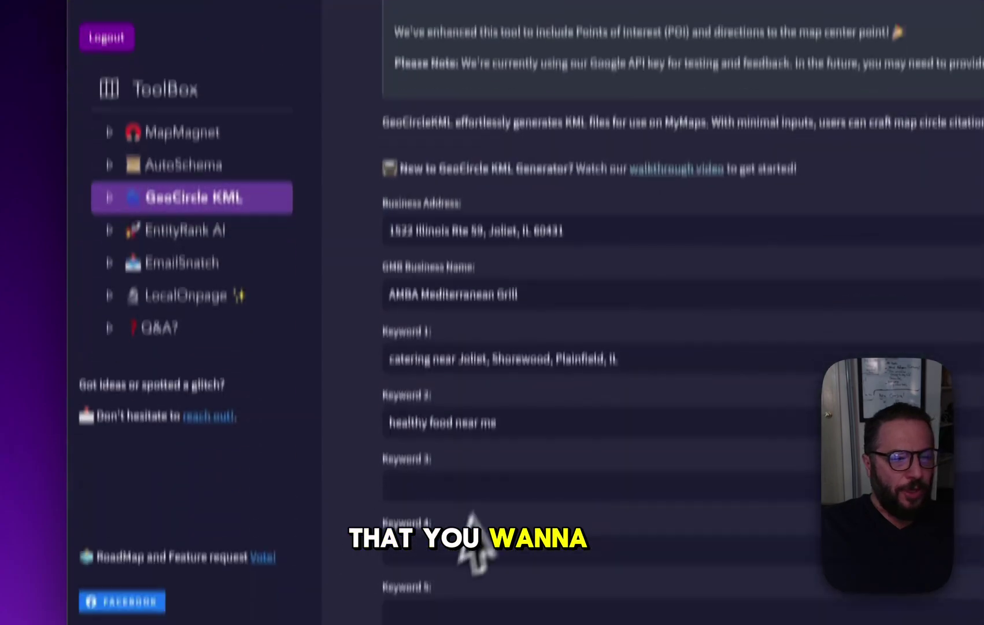
{"action": "left_click", "coordinate": [488, 411]}
{"action": "type", "text": "mediterranean food near me"}
{"action": "left_click", "coordinate": [476, 466]}
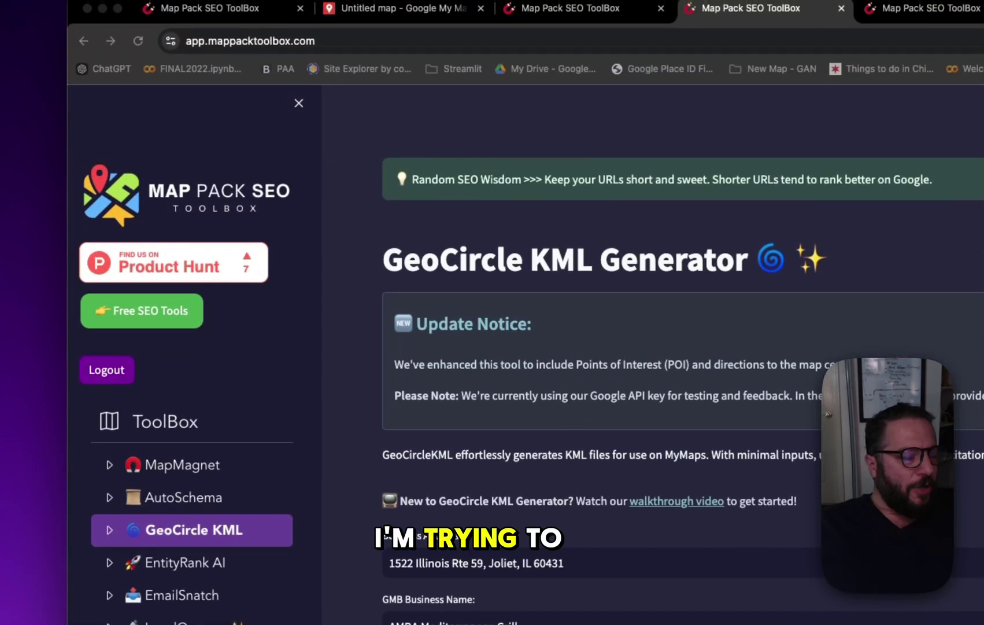
{"action": "type", "text": "gyro near me"}
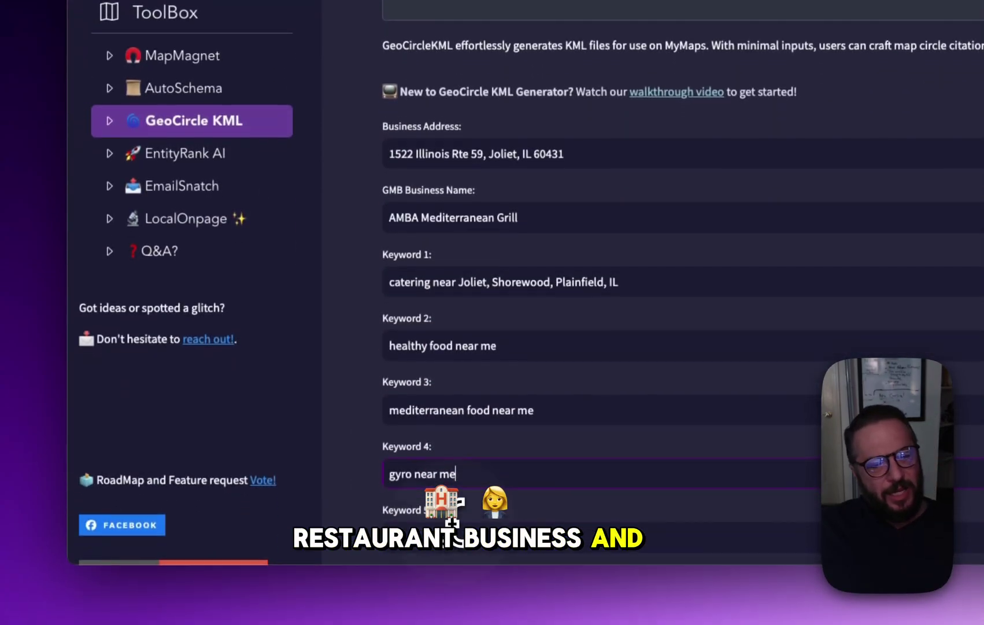
{"action": "left_click", "coordinate": [456, 624]}
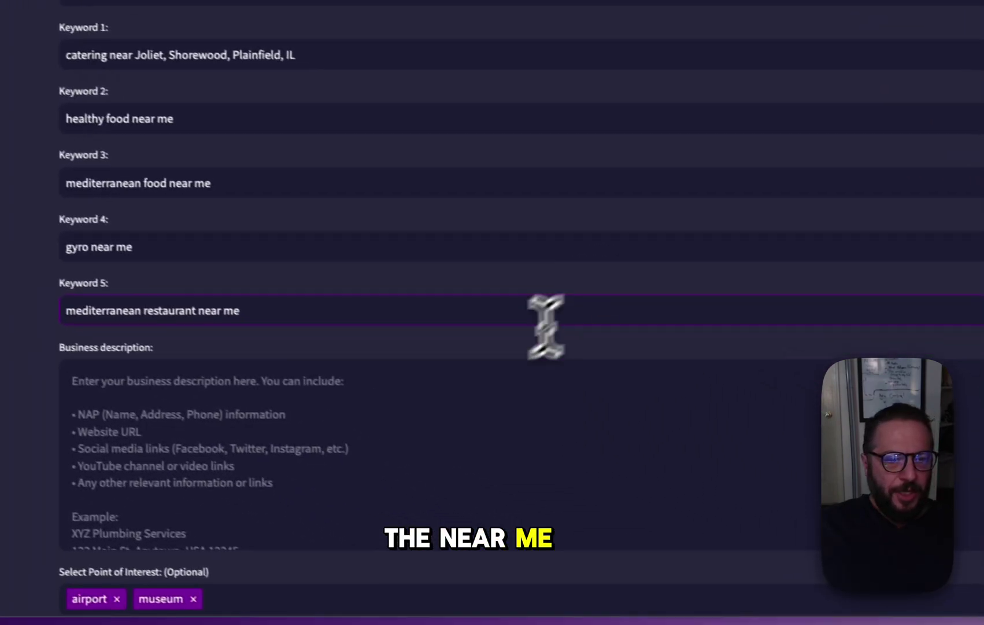
{"action": "left_click", "coordinate": [755, 381]}
{"action": "scroll", "coordinate": [627, 378], "scroll_direction": "down", "scroll_amount": 2}
{"action": "scroll", "coordinate": [292, 408], "scroll_direction": "up", "scroll_amount": 2}
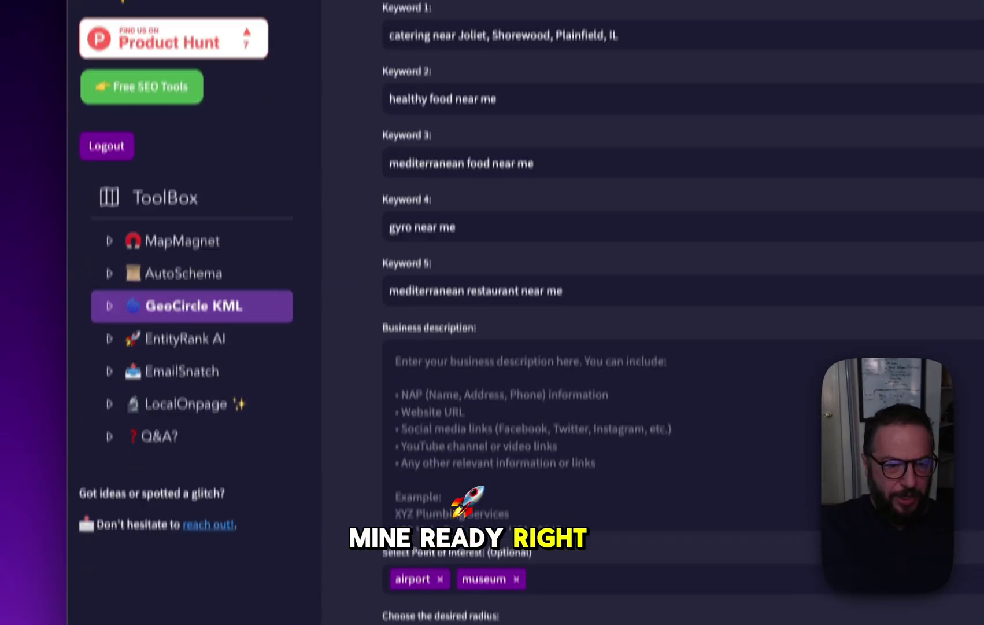
Paste the prepared business description and replace its duplicate website line with the phone number
{"action": "left_click", "coordinate": [521, 388]}
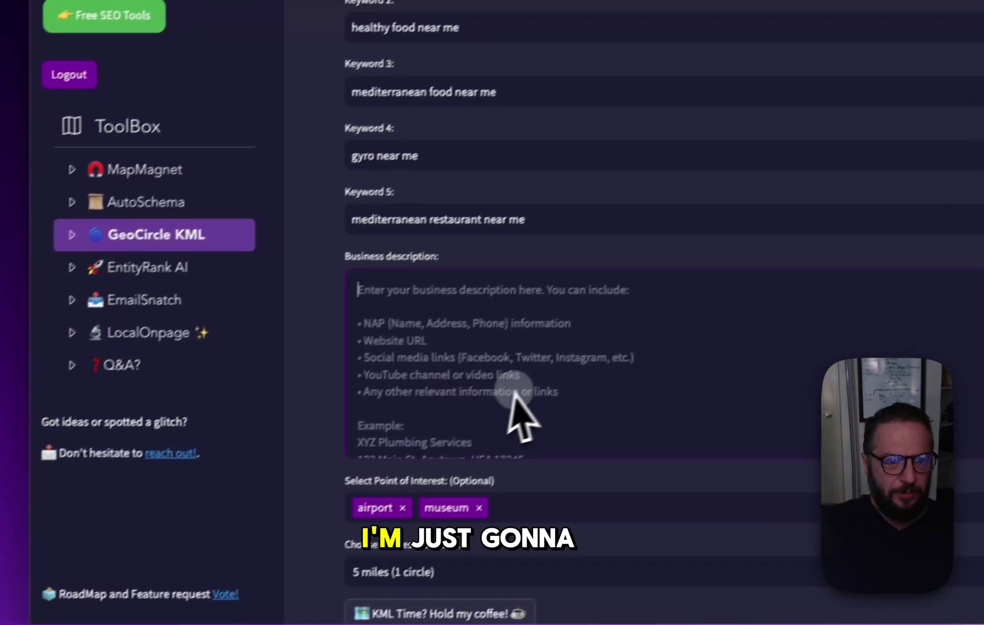
{"action": "key", "text": "ctrl+v"}
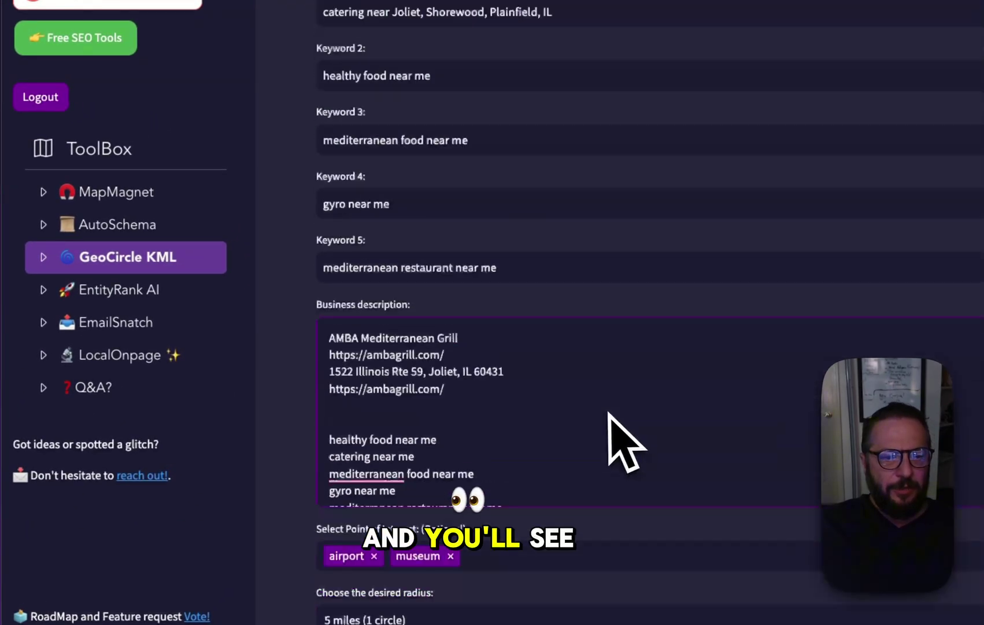
{"action": "scroll", "coordinate": [610, 415], "scroll_direction": "down", "scroll_amount": 2}
{"action": "left_click_drag", "start_coordinate": [496, 265], "coordinate": [329, 263]}
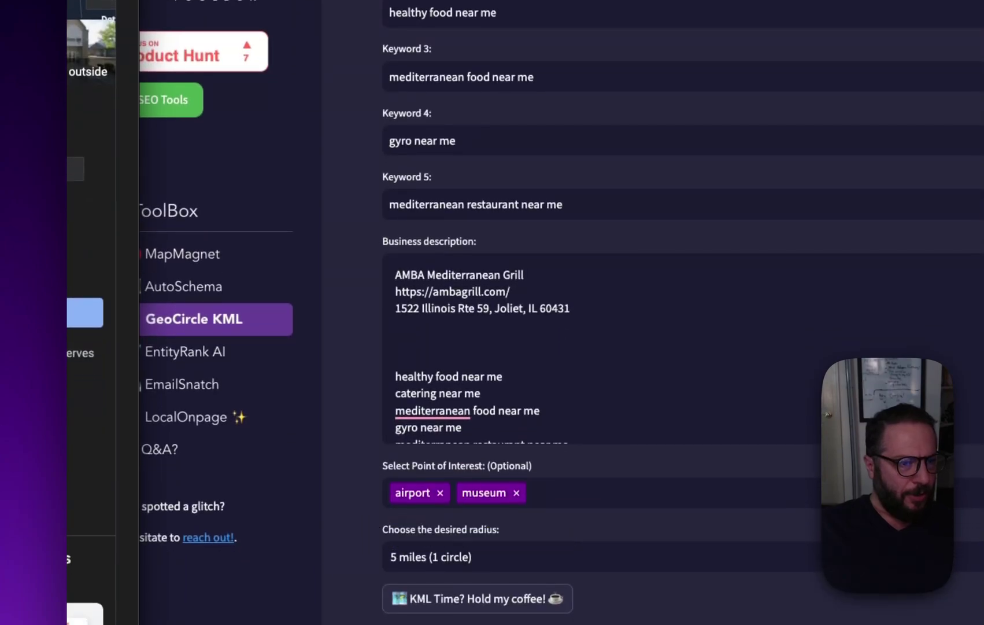
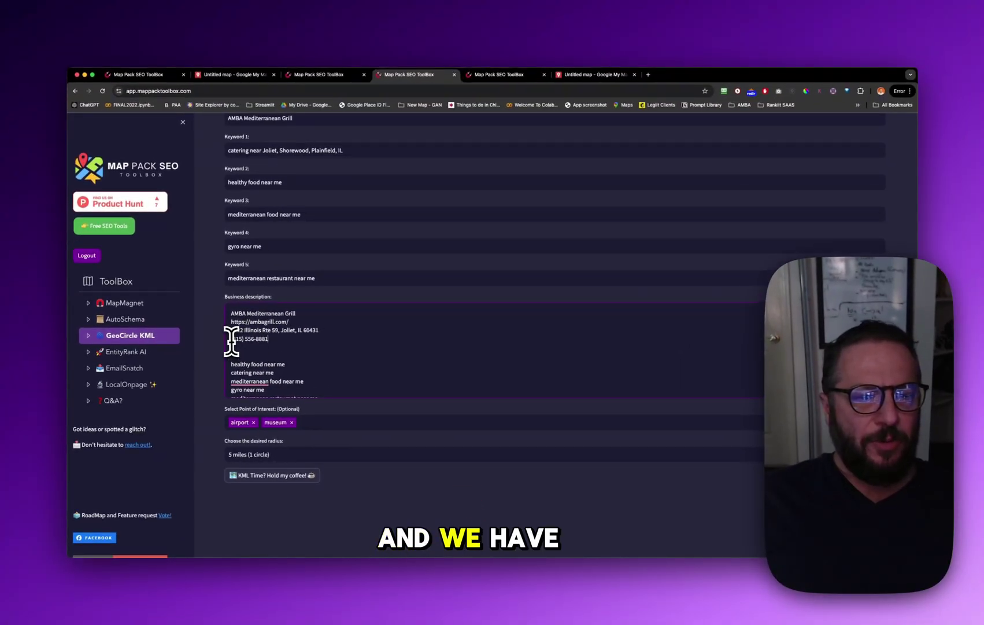
Review the description text and place the cursor after the Social Media Links heading
{"action": "scroll", "coordinate": [294, 365], "scroll_direction": "down", "scroll_amount": 2}
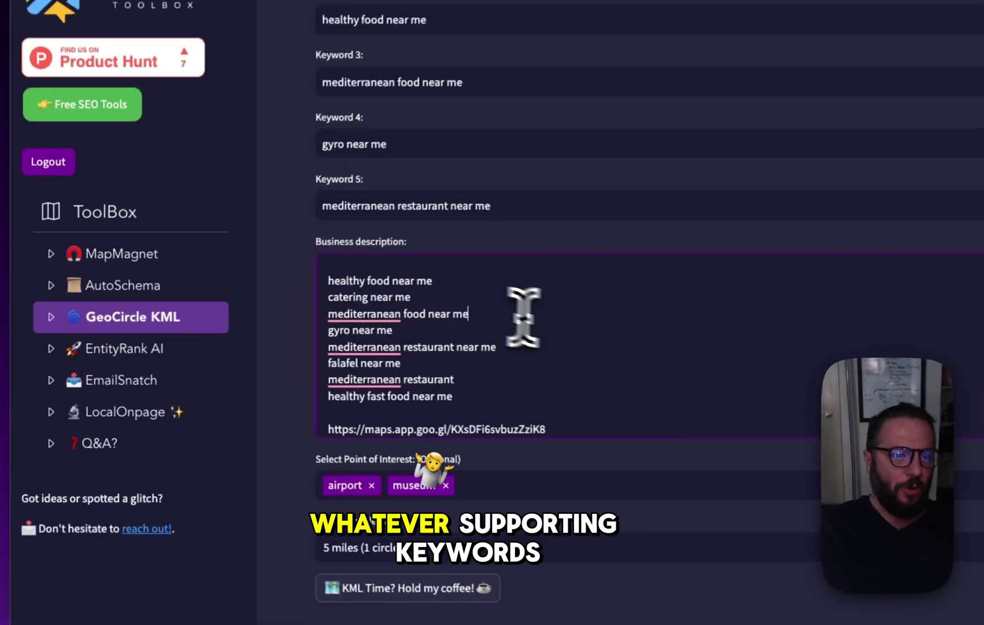
{"action": "scroll", "coordinate": [345, 340], "scroll_direction": "down", "scroll_amount": 1}
{"action": "scroll", "coordinate": [346, 340], "scroll_direction": "up", "scroll_amount": 1}
{"action": "scroll", "coordinate": [543, 327], "scroll_direction": "down", "scroll_amount": 3}
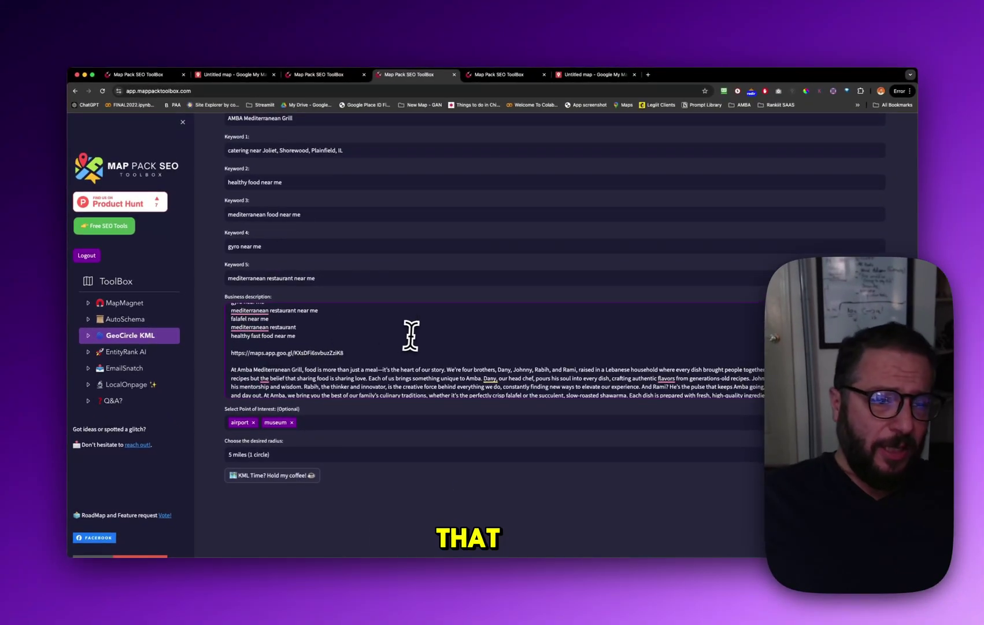
{"action": "scroll", "coordinate": [411, 335], "scroll_direction": "up", "scroll_amount": 3}
{"action": "scroll", "coordinate": [411, 343], "scroll_direction": "down", "scroll_amount": 3}
{"action": "scroll", "coordinate": [411, 343], "scroll_direction": "up", "scroll_amount": 3}
{"action": "scroll", "coordinate": [411, 343], "scroll_direction": "down", "scroll_amount": 3}
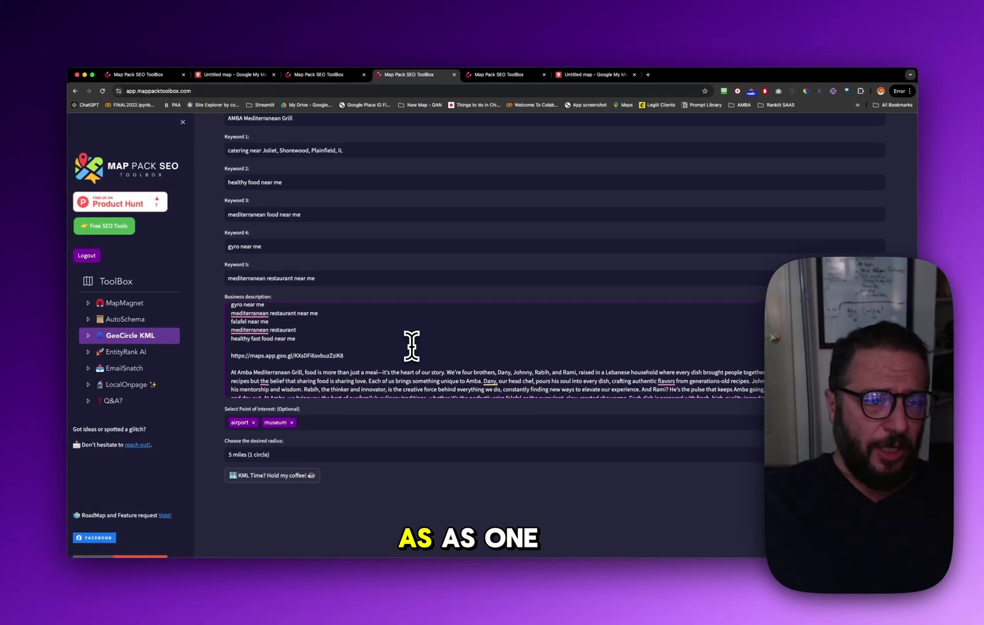
{"action": "scroll", "coordinate": [412, 345], "scroll_direction": "down", "scroll_amount": 2}
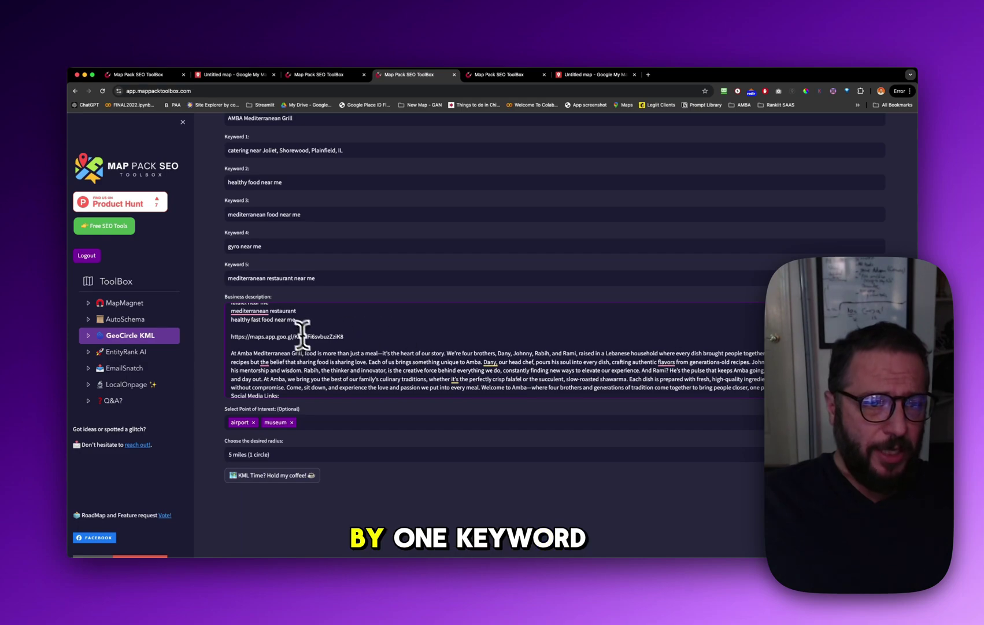
{"action": "scroll", "coordinate": [311, 320], "scroll_direction": "down", "scroll_amount": 2}
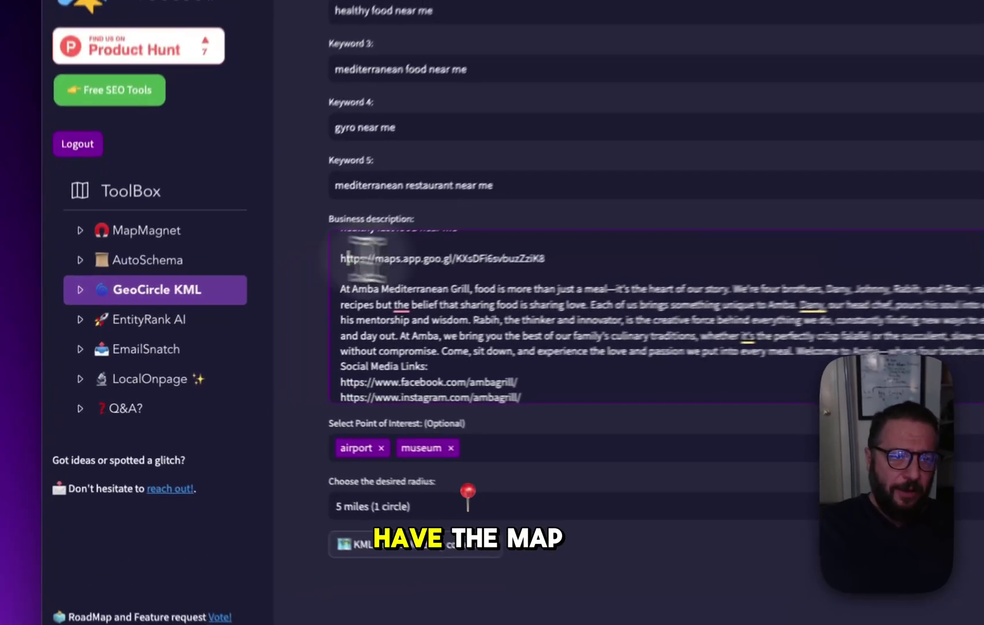
{"action": "left_click_drag", "start_coordinate": [231, 318], "coordinate": [325, 318]}
{"action": "scroll", "coordinate": [369, 325], "scroll_direction": "down", "scroll_amount": 1}
{"action": "scroll", "coordinate": [507, 292], "scroll_direction": "down", "scroll_amount": 3}
{"action": "left_click", "coordinate": [497, 295]}
{"action": "scroll", "coordinate": [491, 316], "scroll_direction": "down", "scroll_amount": 2}
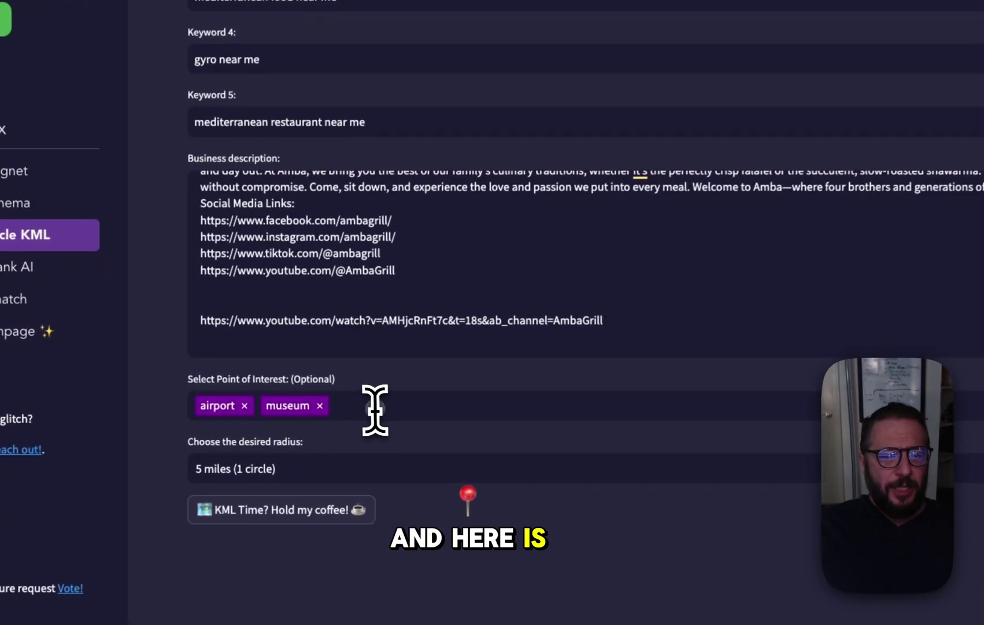
Preview the sample map of generated circles and an airport point's details
{"action": "left_click", "coordinate": [318, 424]}
{"action": "left_click", "coordinate": [322, 413]}
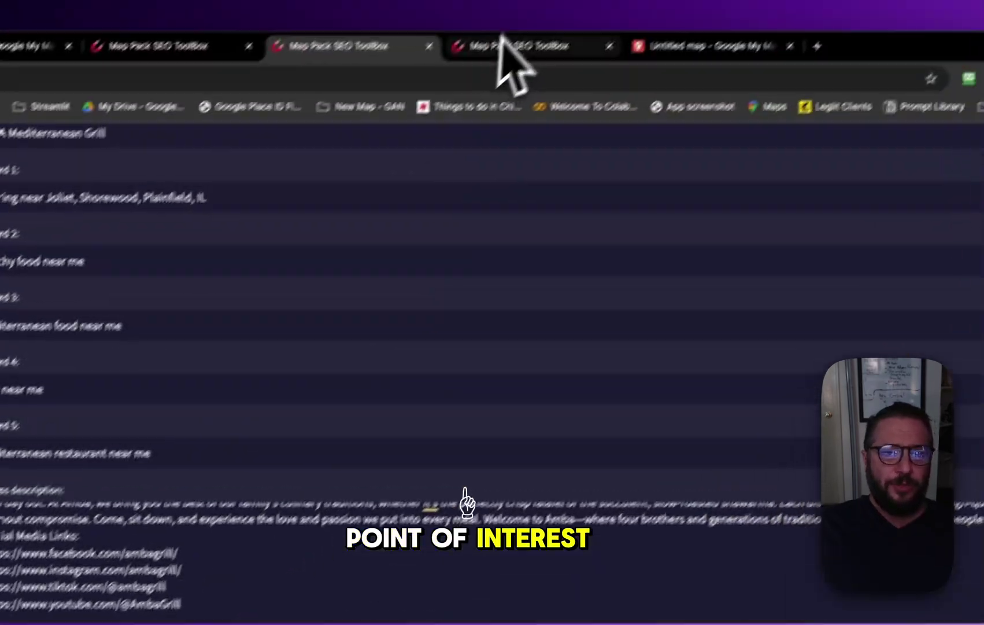
{"action": "left_click", "coordinate": [633, 92]}
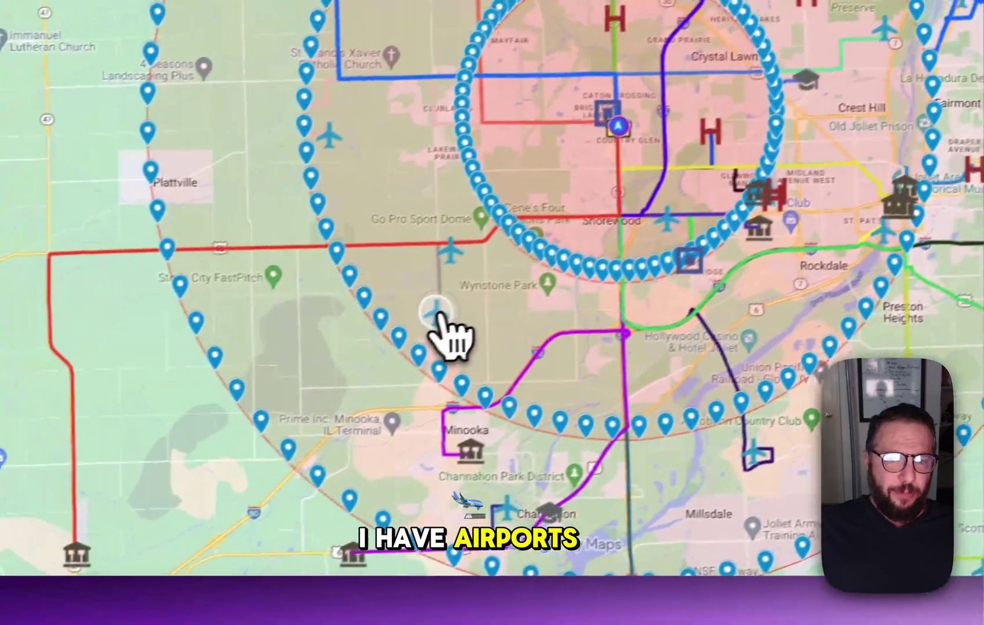
{"action": "left_click", "coordinate": [438, 313]}
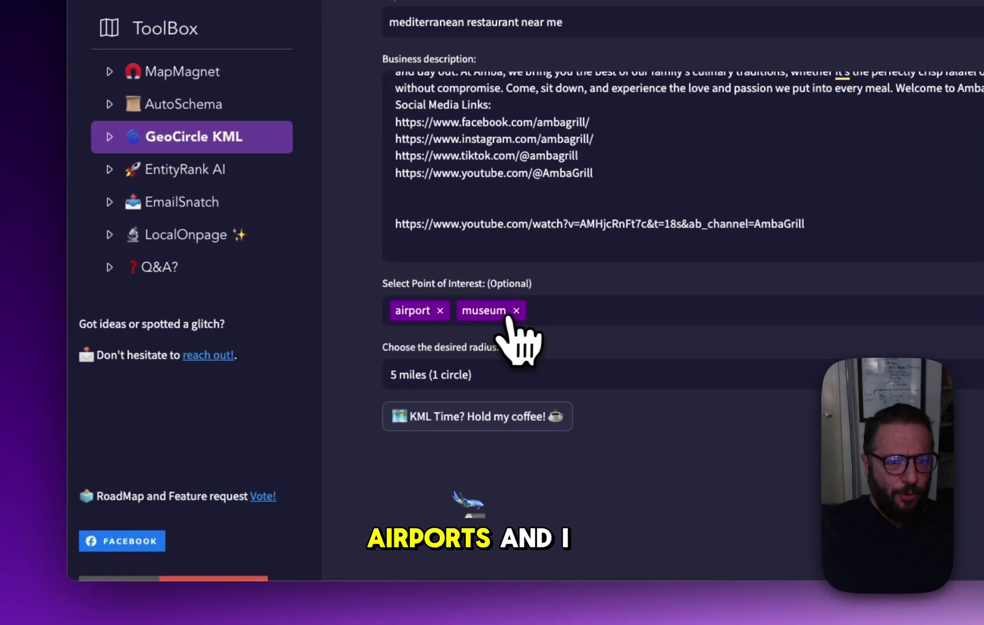
Replace museum with hospital as a point of interest
{"action": "left_click", "coordinate": [510, 312]}
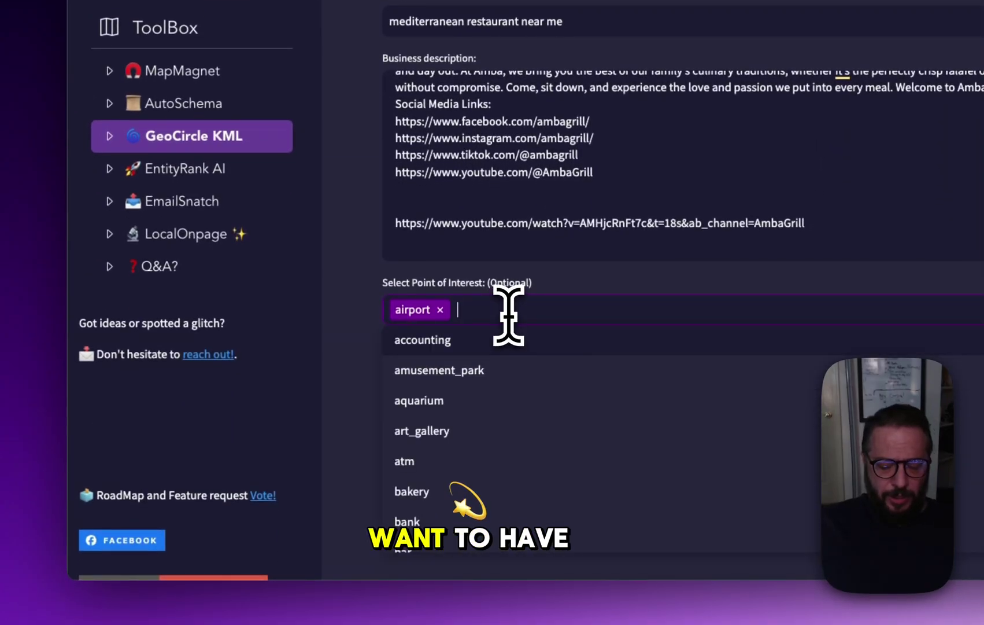
{"action": "type", "text": "clinics"}
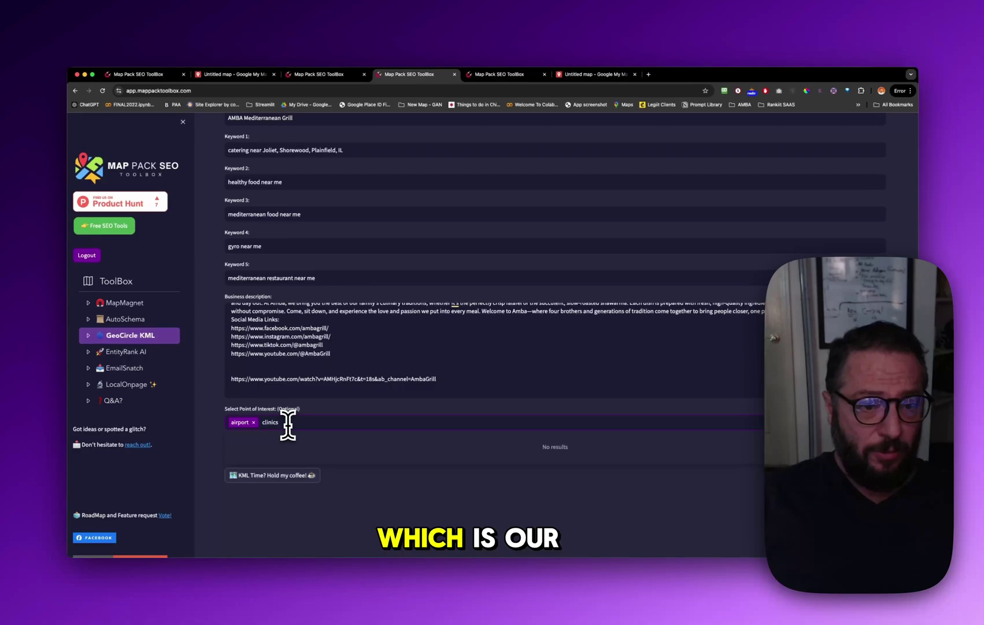
{"action": "key", "text": "BackSpace"}
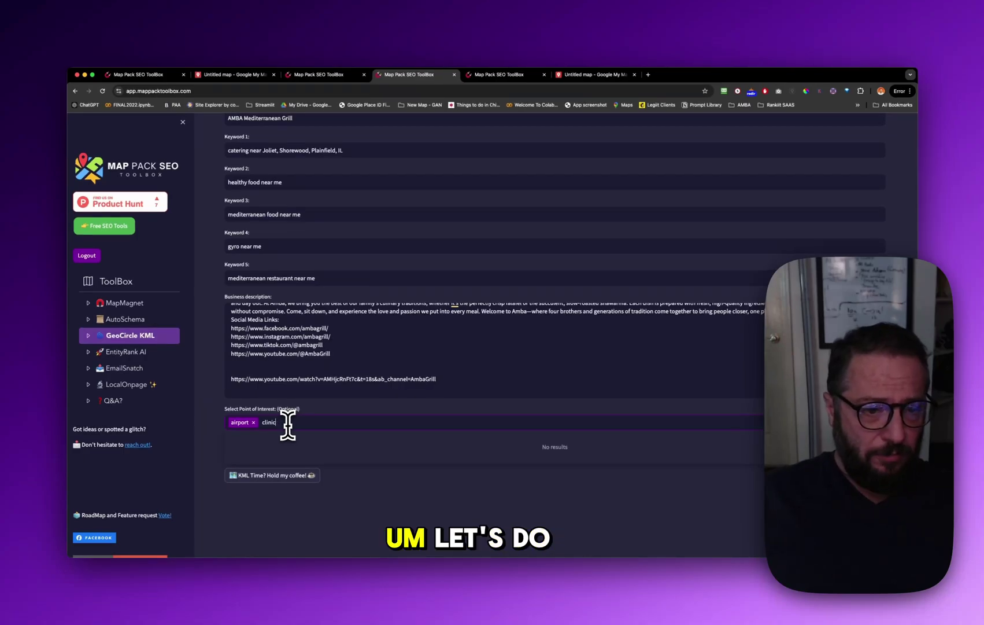
{"action": "key", "text": "BackSpace"}
{"action": "key", "text": "BackSpace"}
{"action": "key", "text": "BackSpace"}
{"action": "key", "text": "BackSpace"}
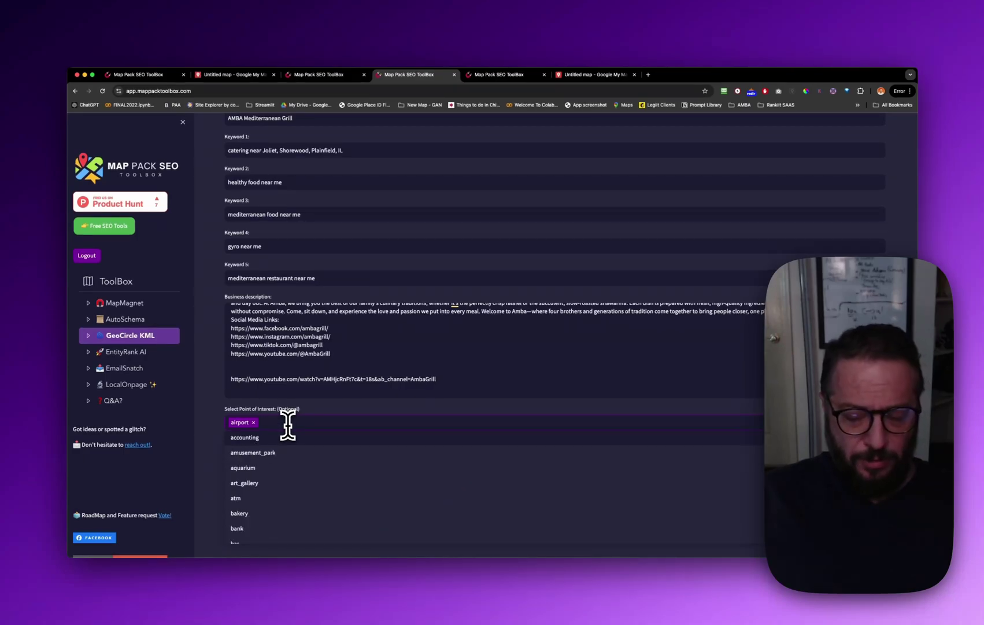
{"action": "key", "text": "BackSpace"}
{"action": "key", "text": "BackSpace"}
{"action": "key", "text": "BackSpace"}
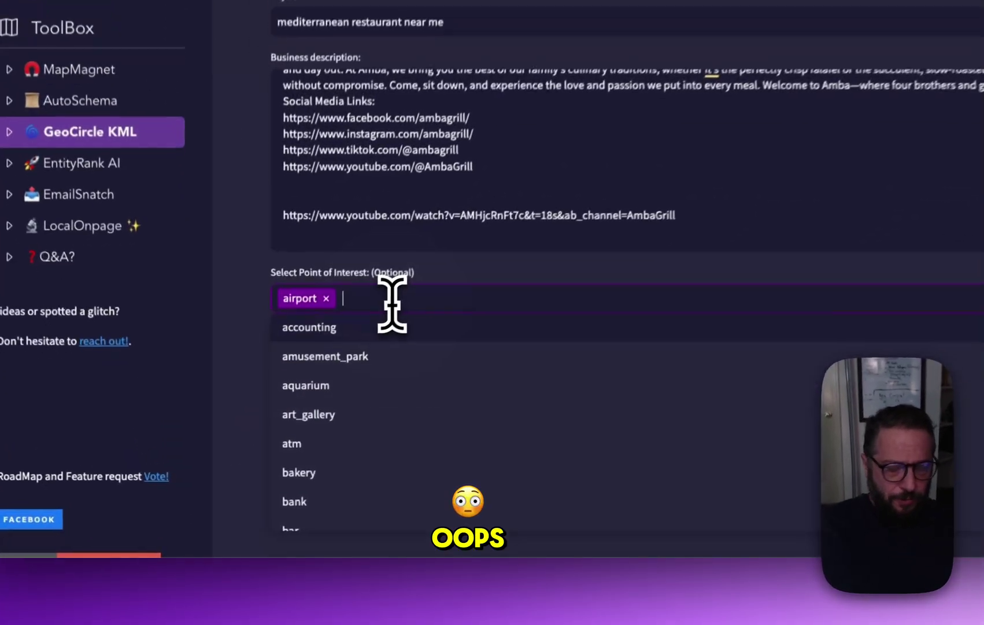
{"action": "type", "text": "hospi"}
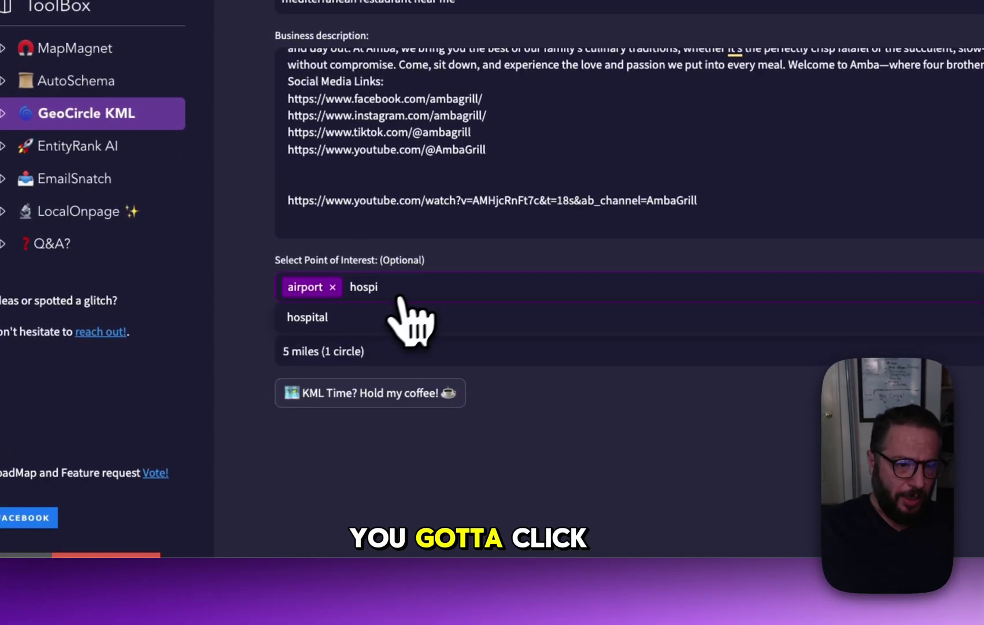
{"action": "left_click", "coordinate": [385, 325]}
Add police and primary_school as points of interest
{"action": "left_click", "coordinate": [461, 287]}
{"action": "left_click", "coordinate": [460, 287]}
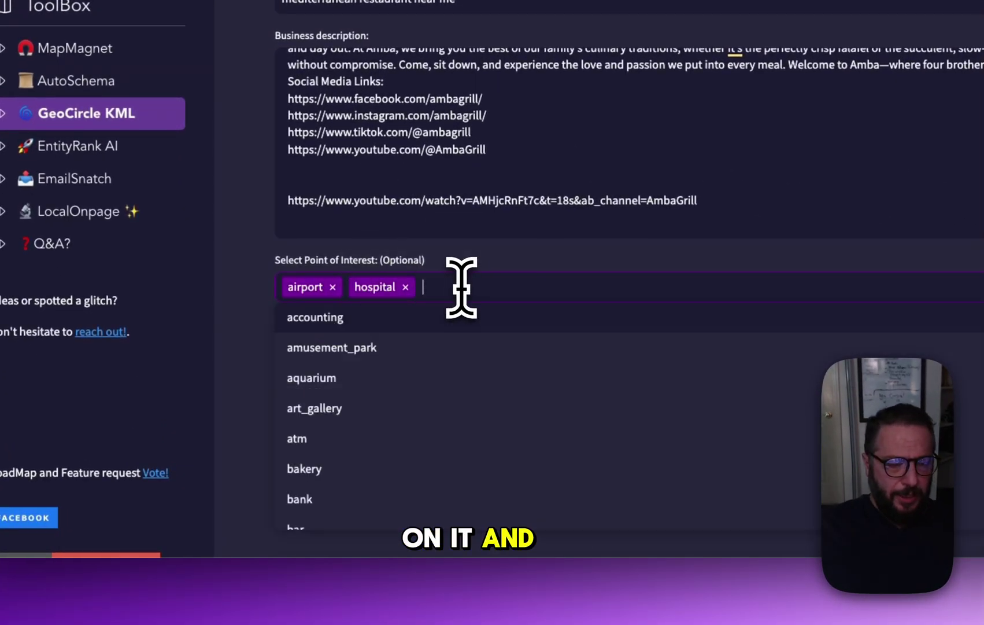
{"action": "type", "text": "pol"}
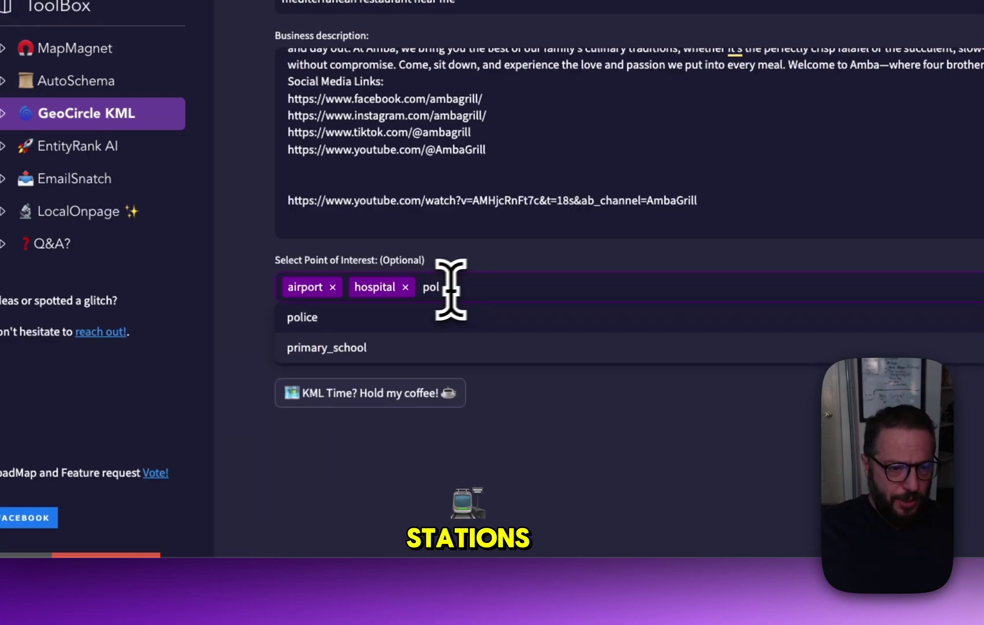
{"action": "key", "text": "Return"}
{"action": "left_click", "coordinate": [502, 289]}
{"action": "type", "text": "schoo"}
{"action": "left_click", "coordinate": [416, 347]}
Add dentist and insurance_agency as points of interest
{"action": "left_click", "coordinate": [606, 284]}
{"action": "type", "text": "med"}
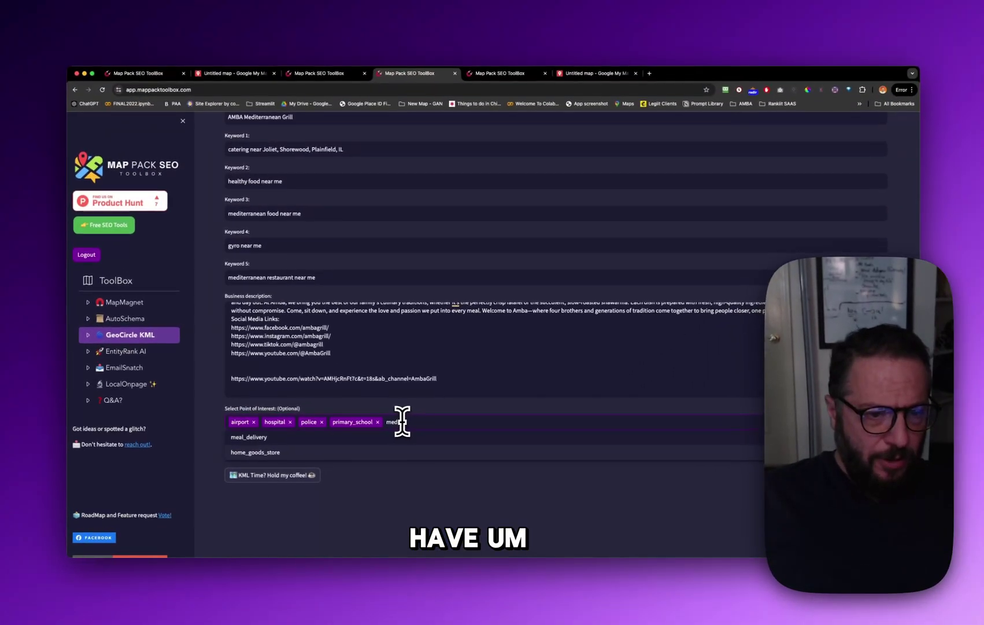
{"action": "key", "text": "BackSpace"}
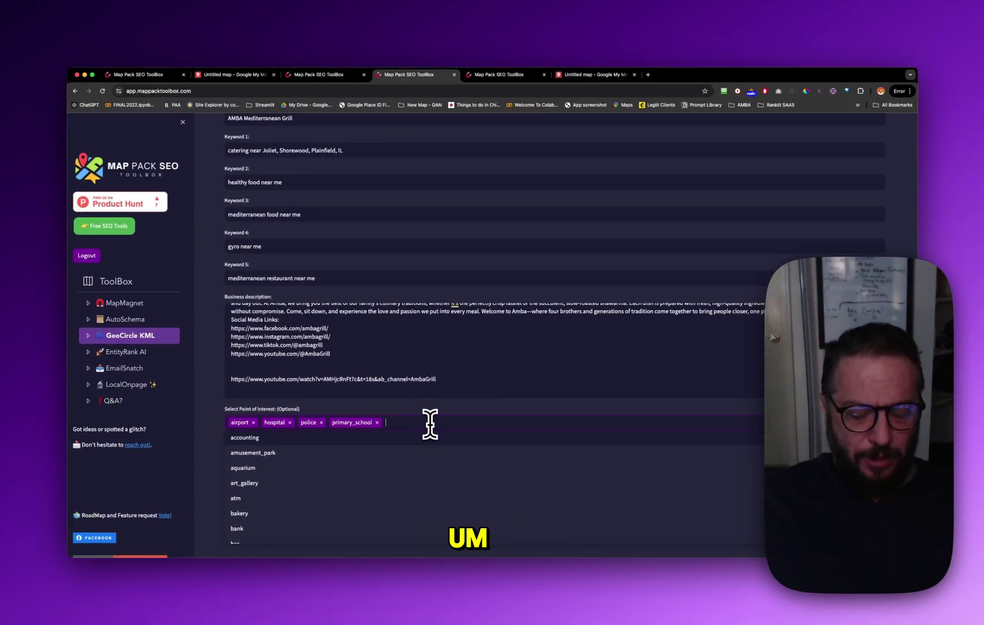
{"action": "type", "text": "dent"}
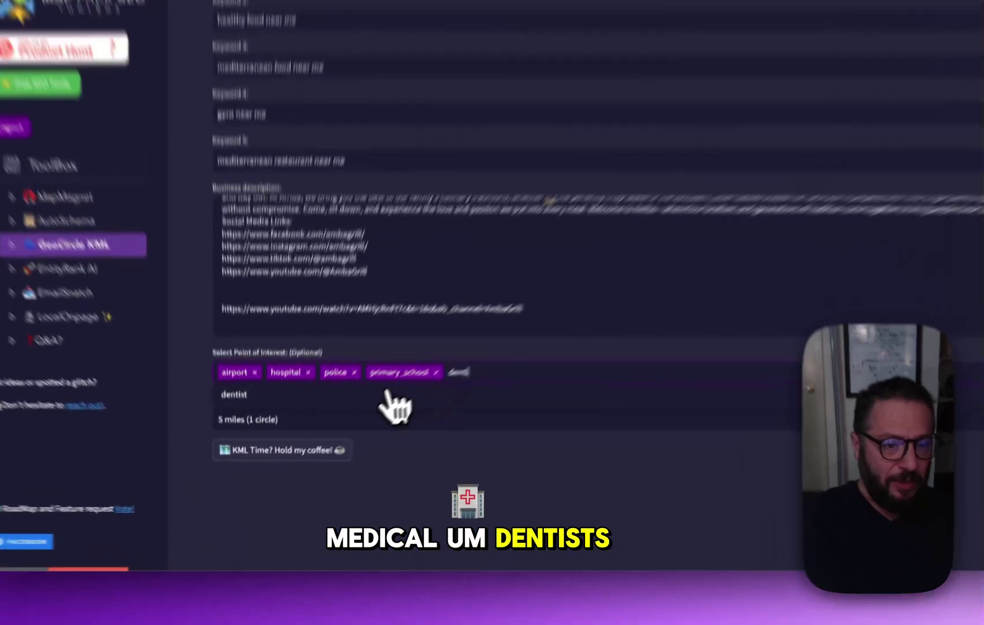
{"action": "left_click", "coordinate": [347, 437]}
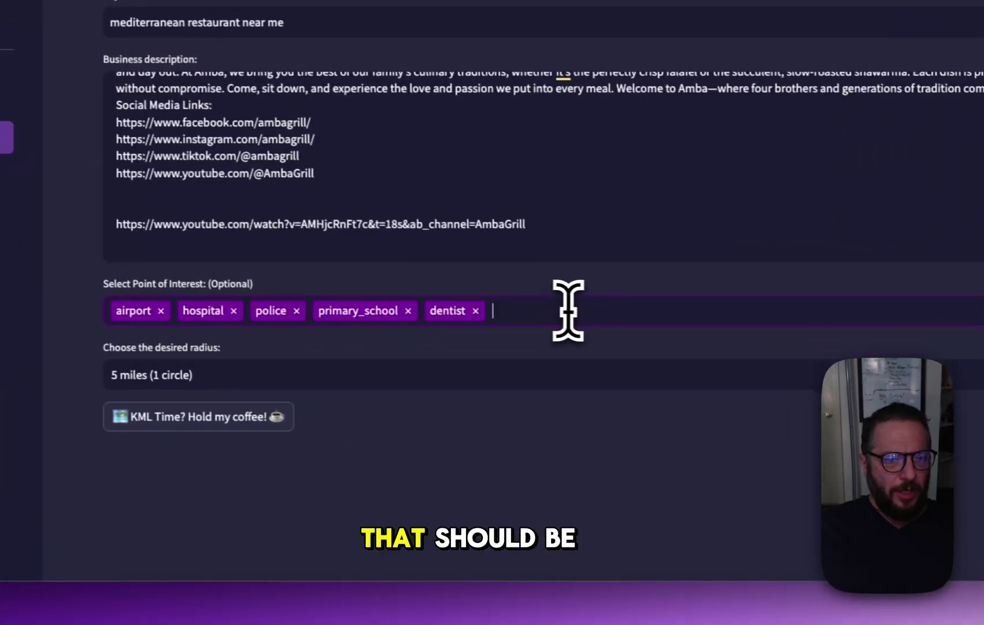
{"action": "left_click", "coordinate": [507, 322]}
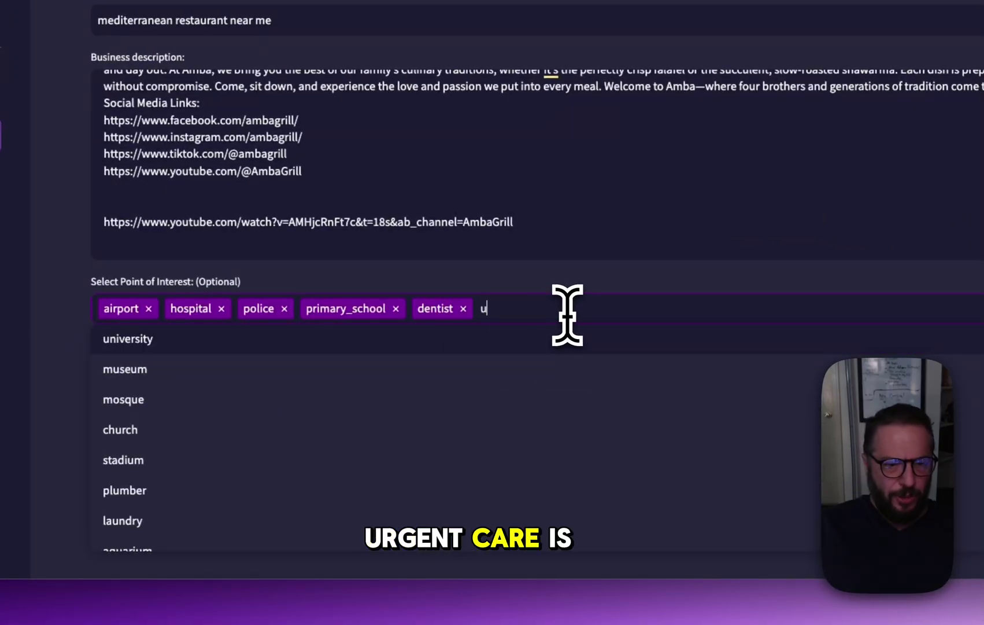
{"action": "type", "text": "urg"}
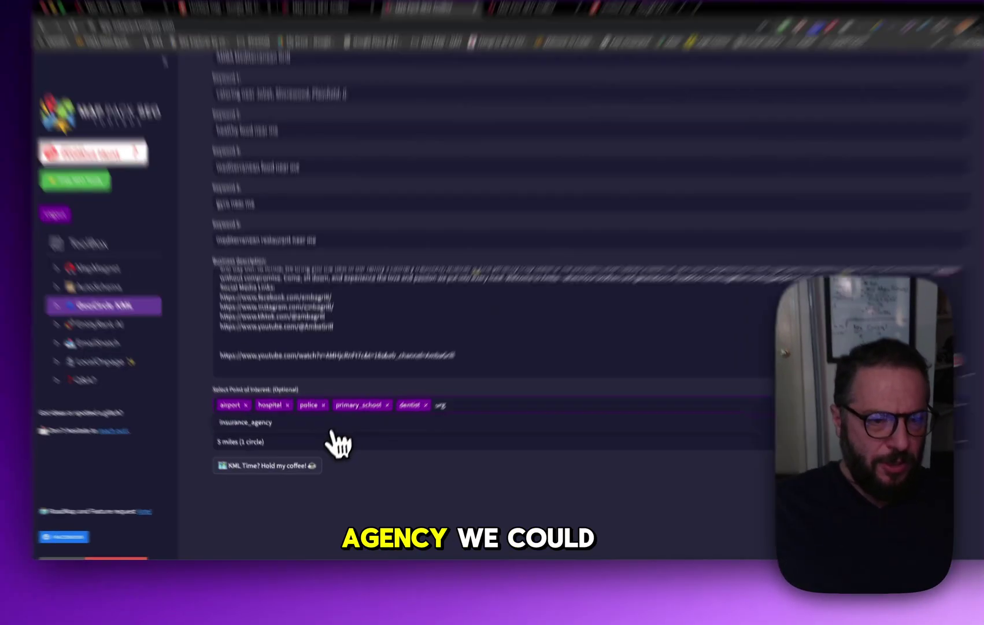
{"action": "left_click", "coordinate": [332, 437]}
{"action": "left_click", "coordinate": [430, 270]}
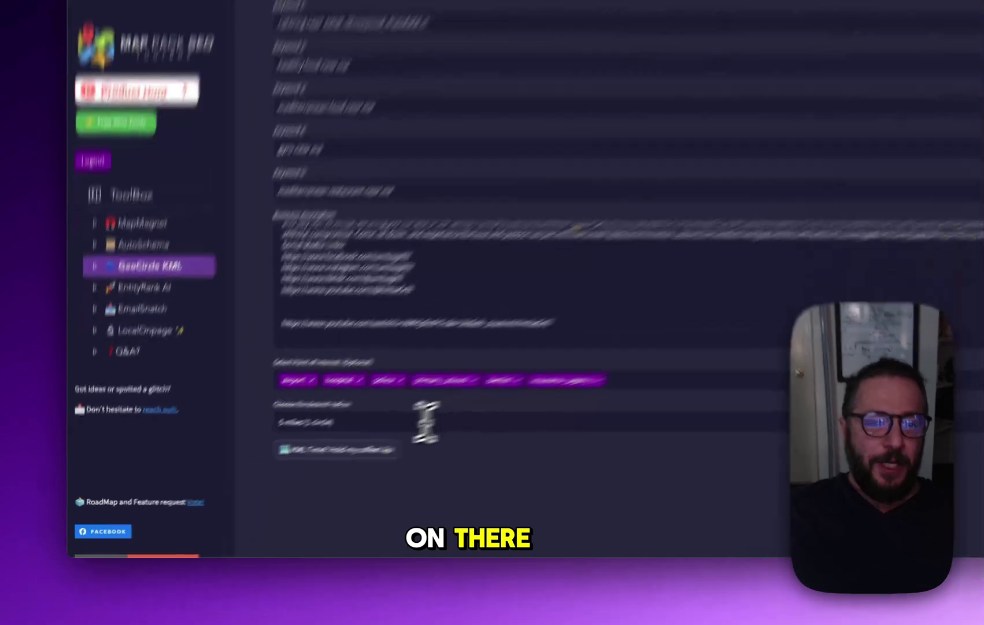
After trying 100 and 10 miles, settle on 15 miles (3 circles) and run 'KML Time? Hold my coffee!'
{"action": "left_click", "coordinate": [289, 455]}
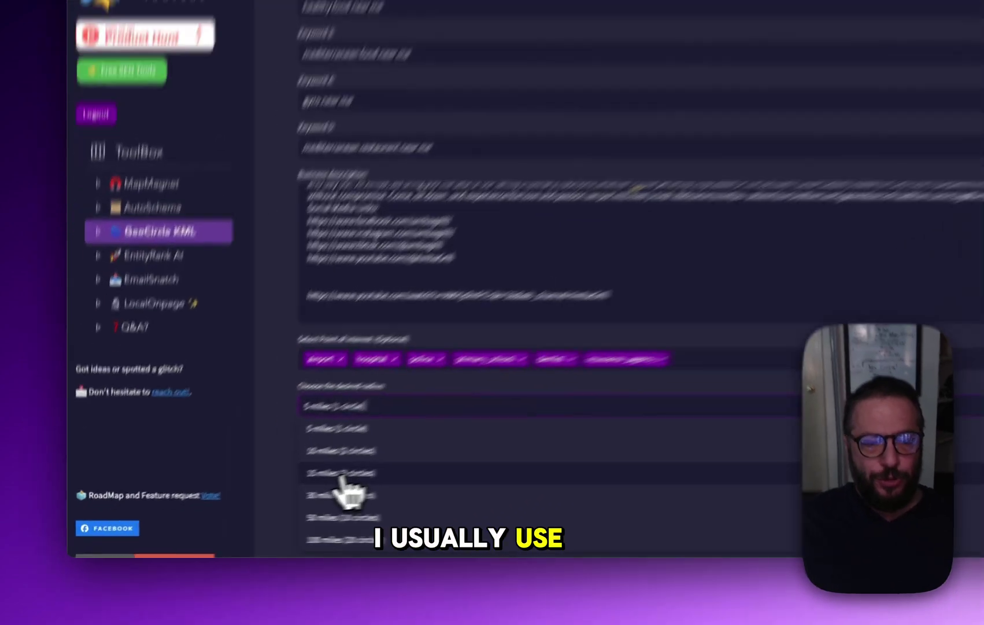
{"action": "left_click", "coordinate": [248, 501]}
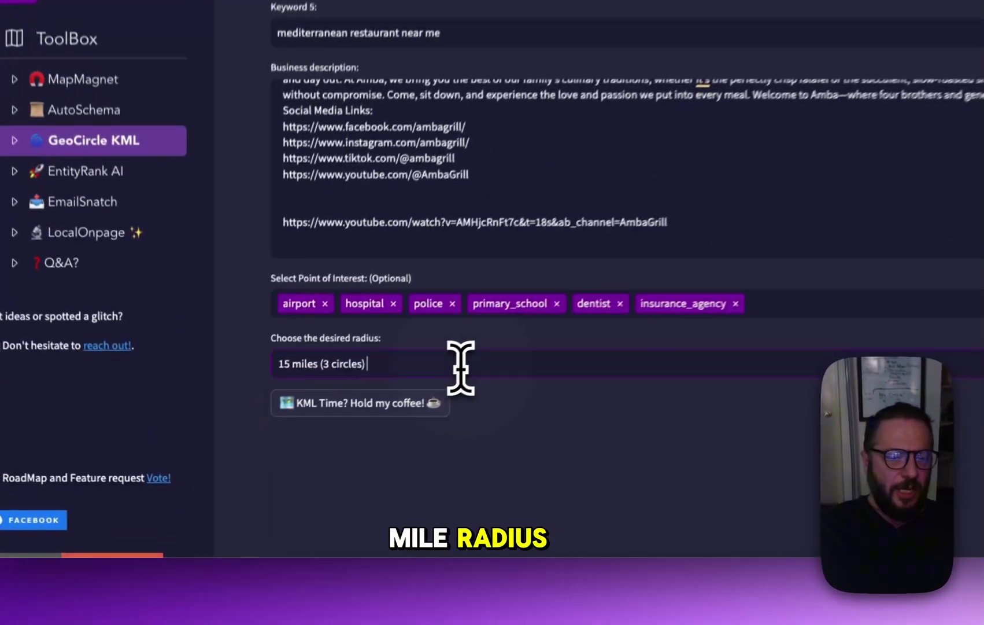
{"action": "left_click", "coordinate": [325, 456]}
{"action": "left_click", "coordinate": [287, 552]}
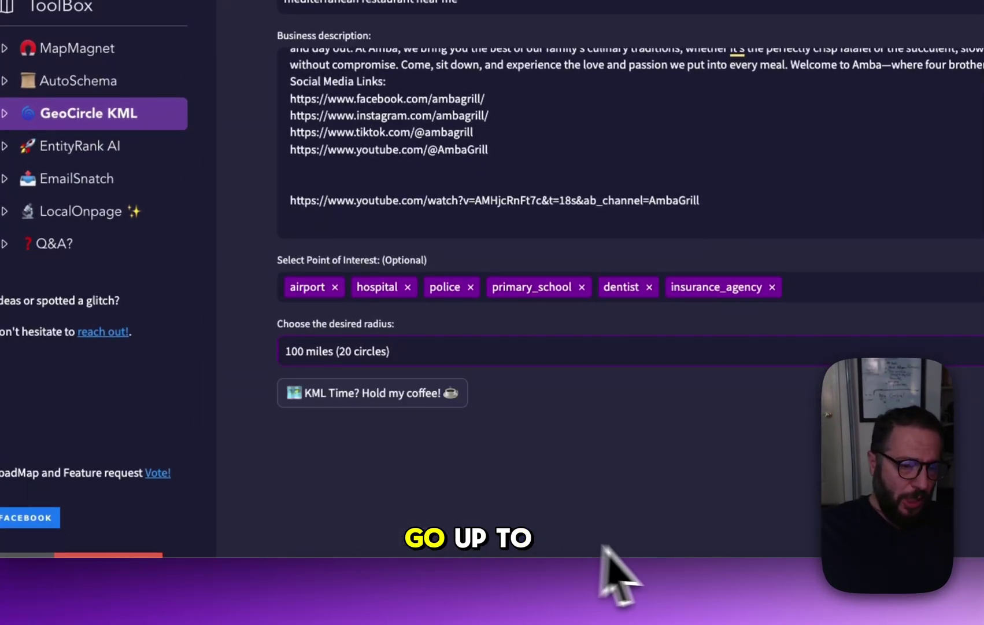
{"action": "left_click", "coordinate": [398, 349]}
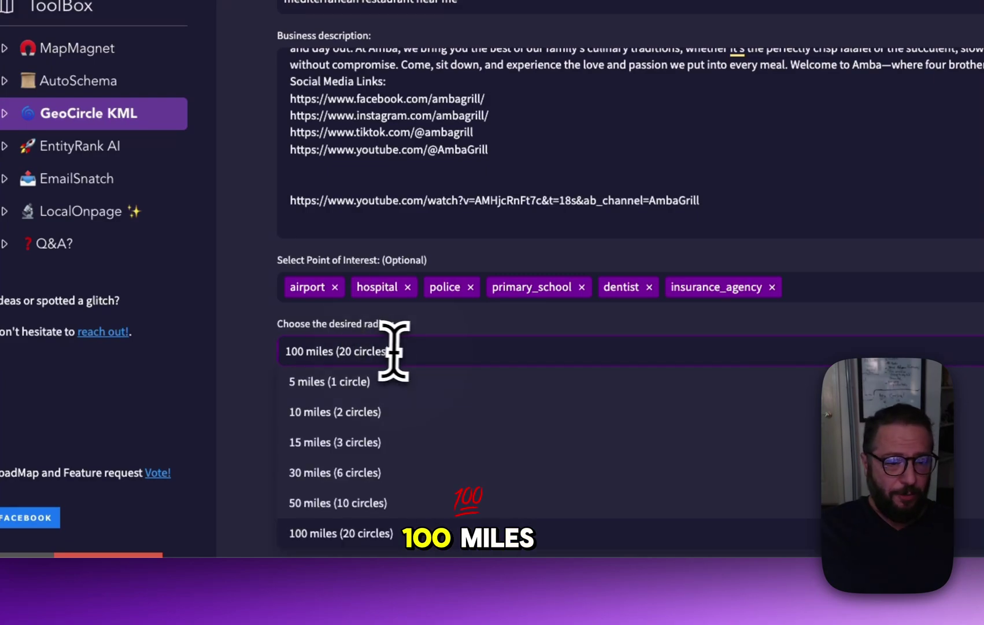
{"action": "left_click", "coordinate": [356, 411]}
{"action": "left_click", "coordinate": [385, 443]}
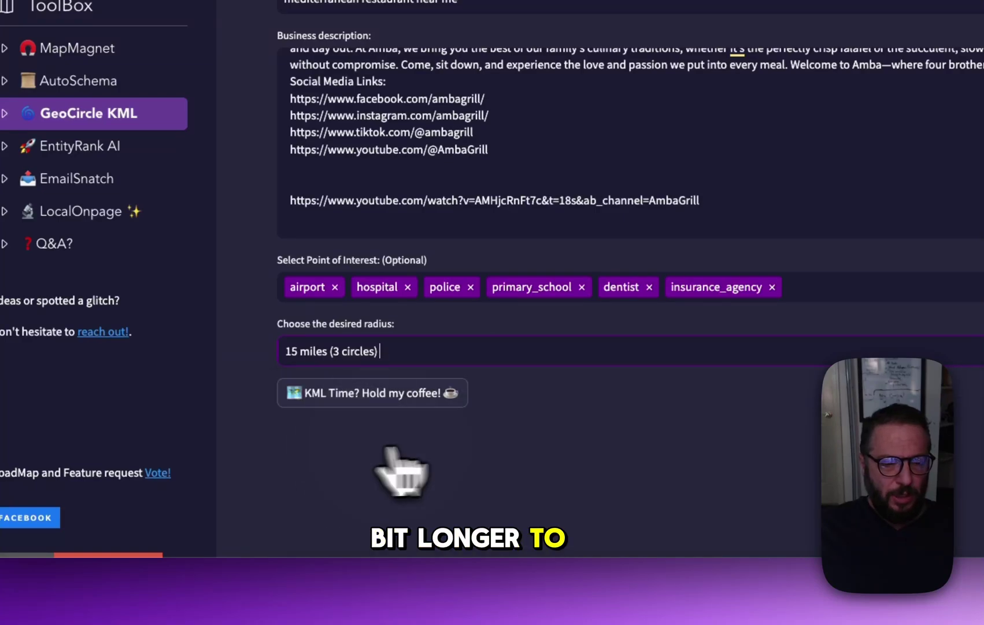
{"action": "left_click", "coordinate": [306, 399]}
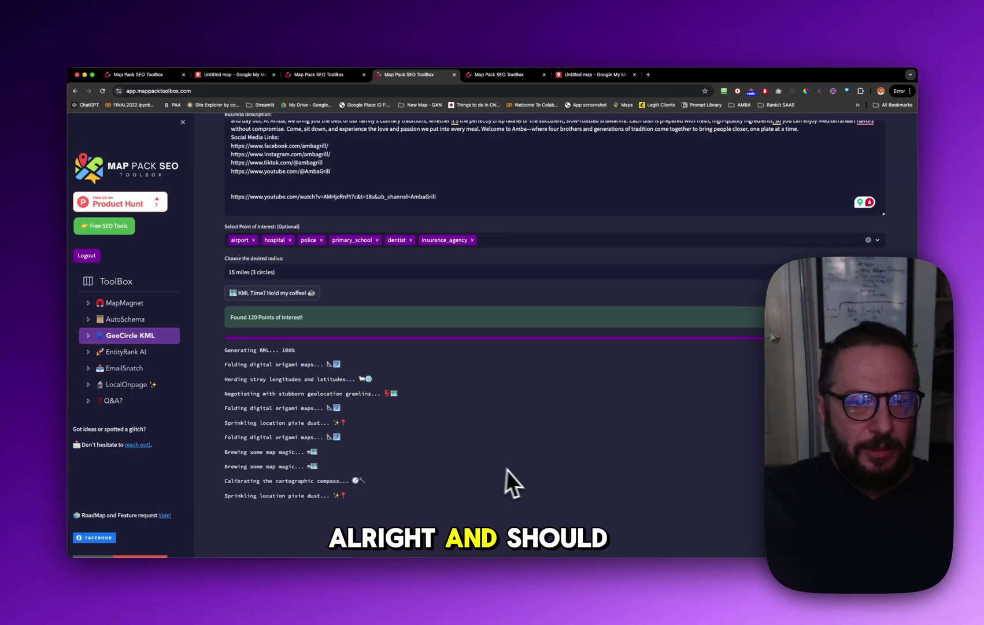
Wait for KML generation to reach 100% with 120 points of interest found
{"action": "scroll", "coordinate": [524, 471], "scroll_direction": "down", "scroll_amount": 1}
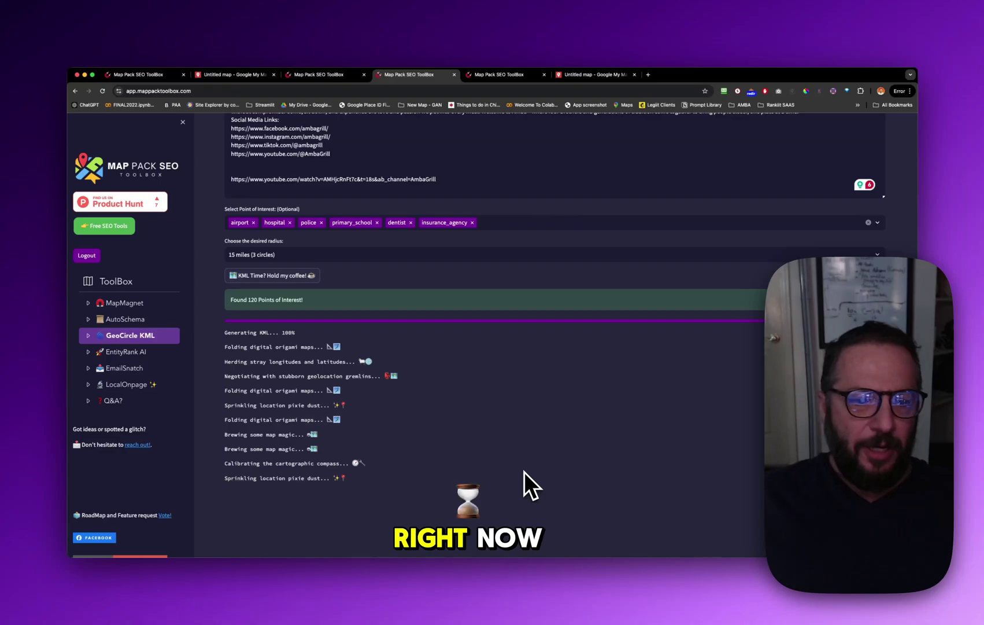
Download the .kml file and save it as AMBA Mediterranean Grill (3).kml
{"action": "scroll", "coordinate": [515, 466], "scroll_direction": "down", "scroll_amount": 2}
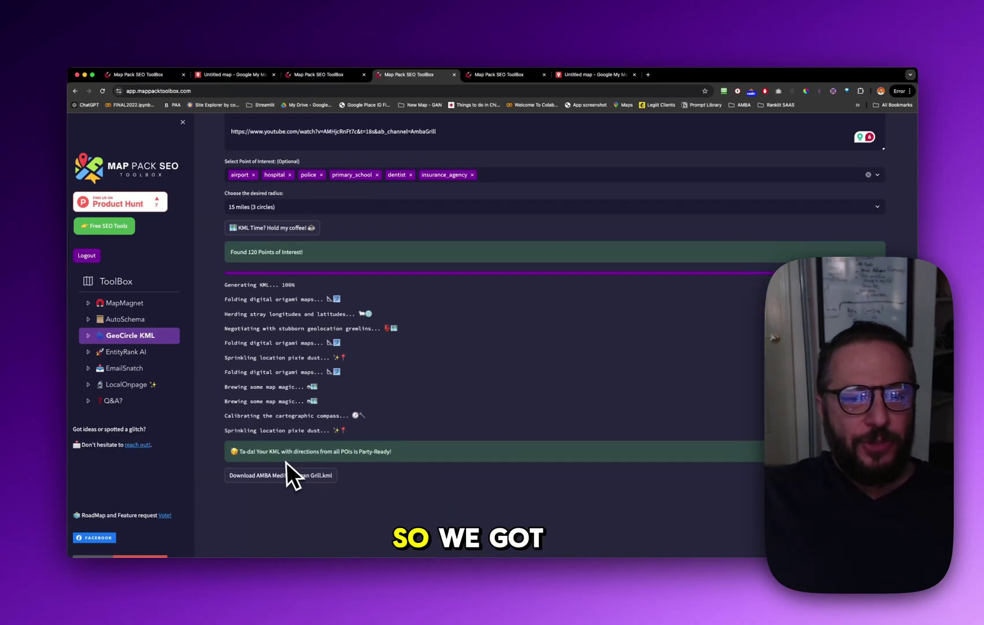
{"action": "left_click", "coordinate": [267, 475]}
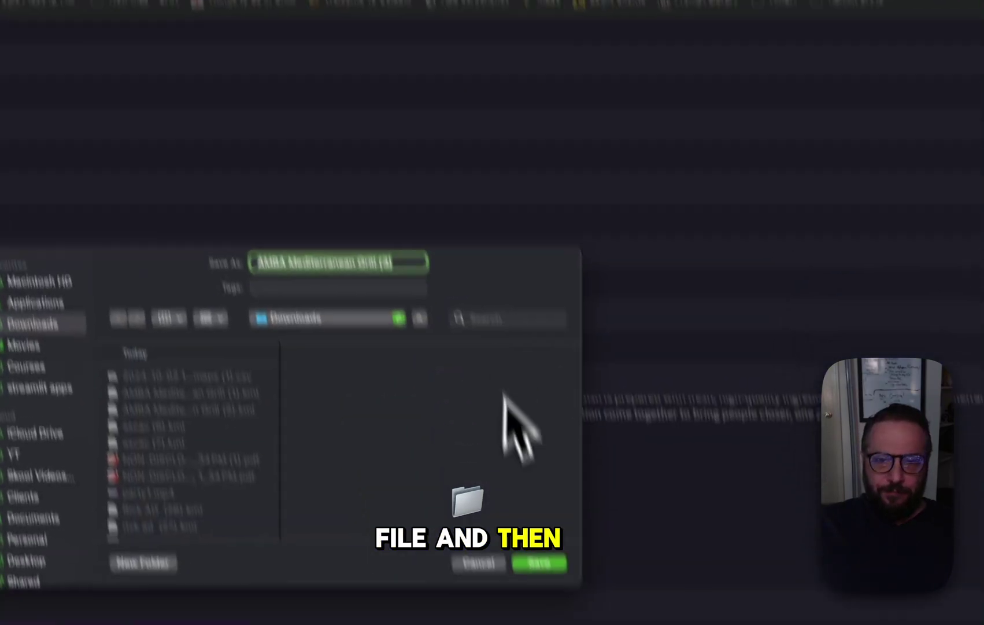
{"action": "left_click", "coordinate": [573, 624]}
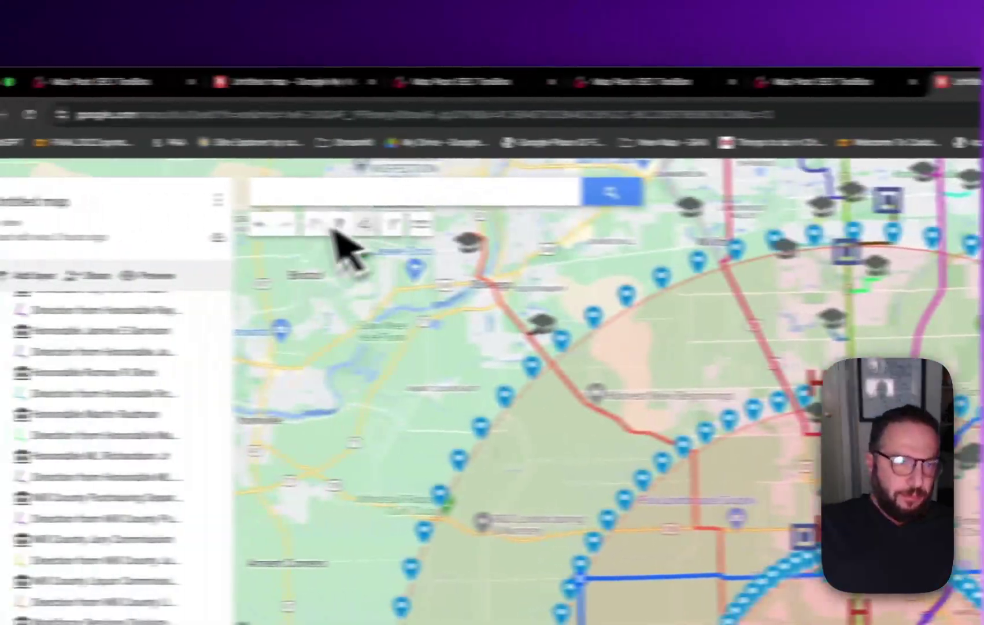
Create a new blank map and import AMBA Mediterranean Grill (3).kml from Chrome's downloads
{"action": "left_click", "coordinate": [326, 200]}
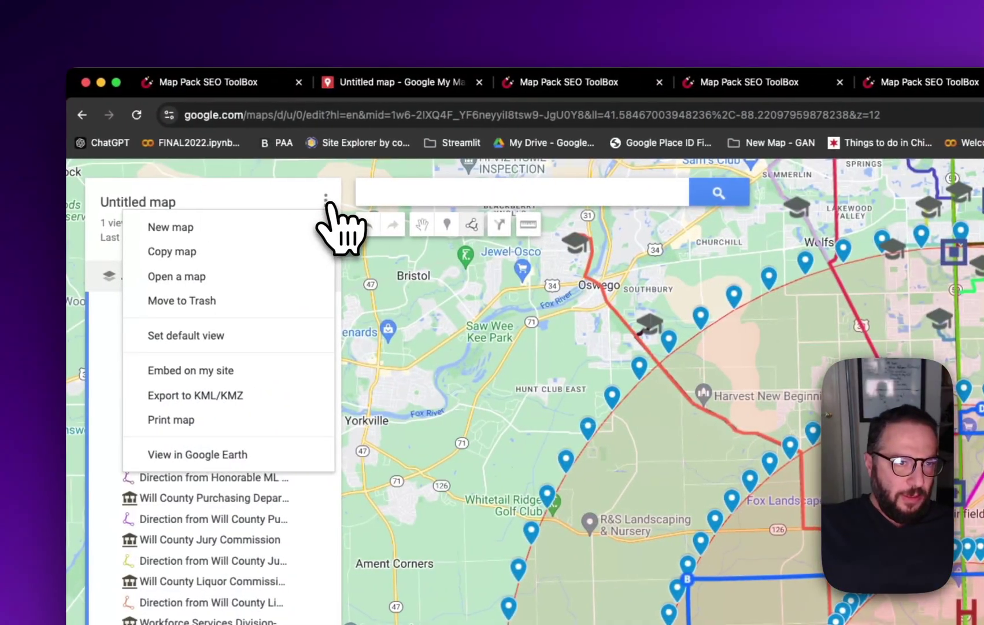
{"action": "left_click", "coordinate": [264, 227]}
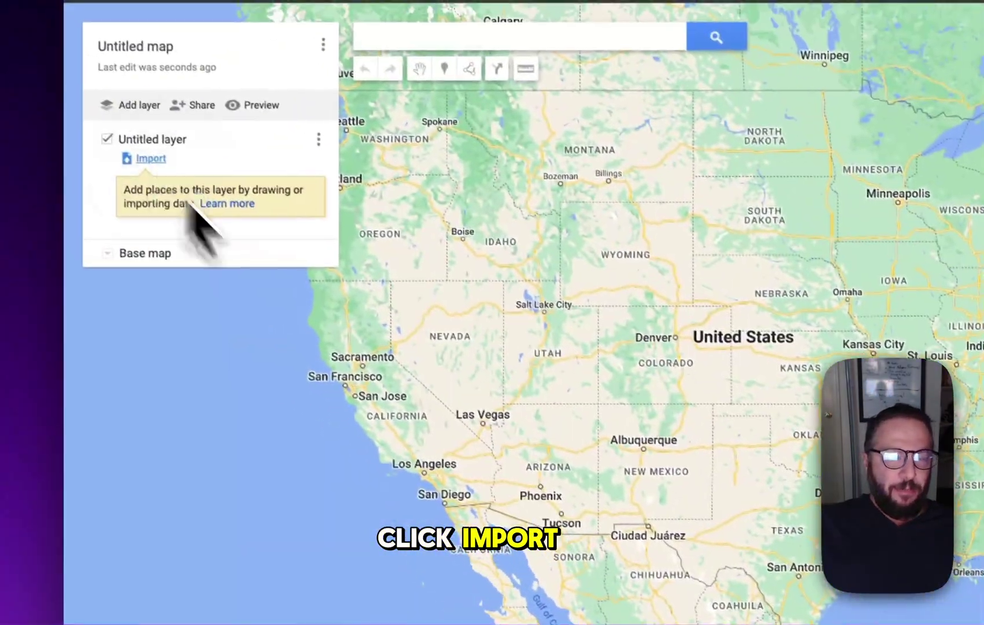
{"action": "left_click", "coordinate": [151, 158]}
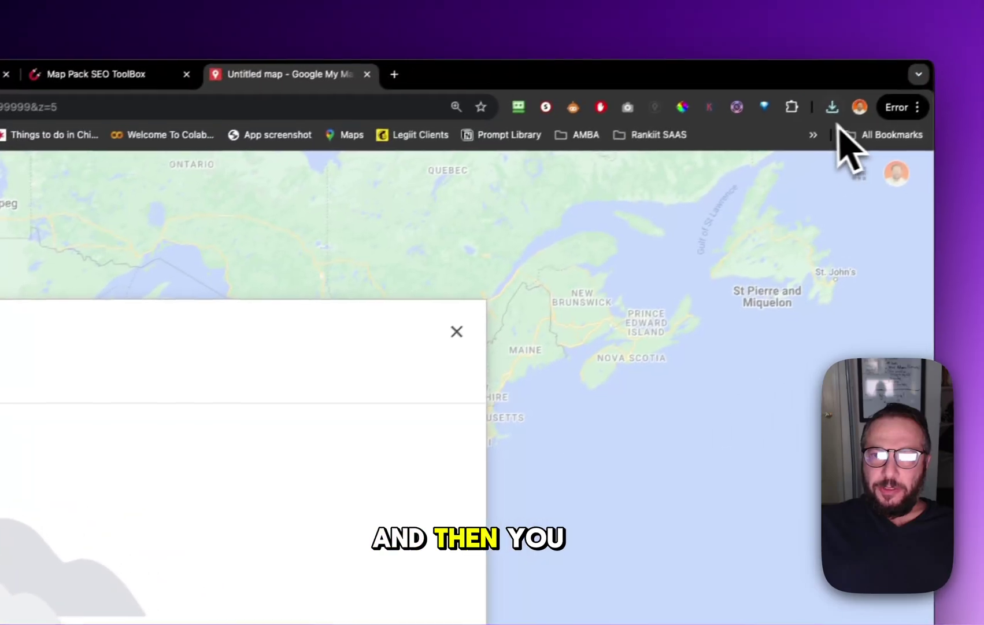
{"action": "left_click", "coordinate": [816, 113]}
{"action": "left_click_drag", "start_coordinate": [682, 203], "coordinate": [69, 613]}
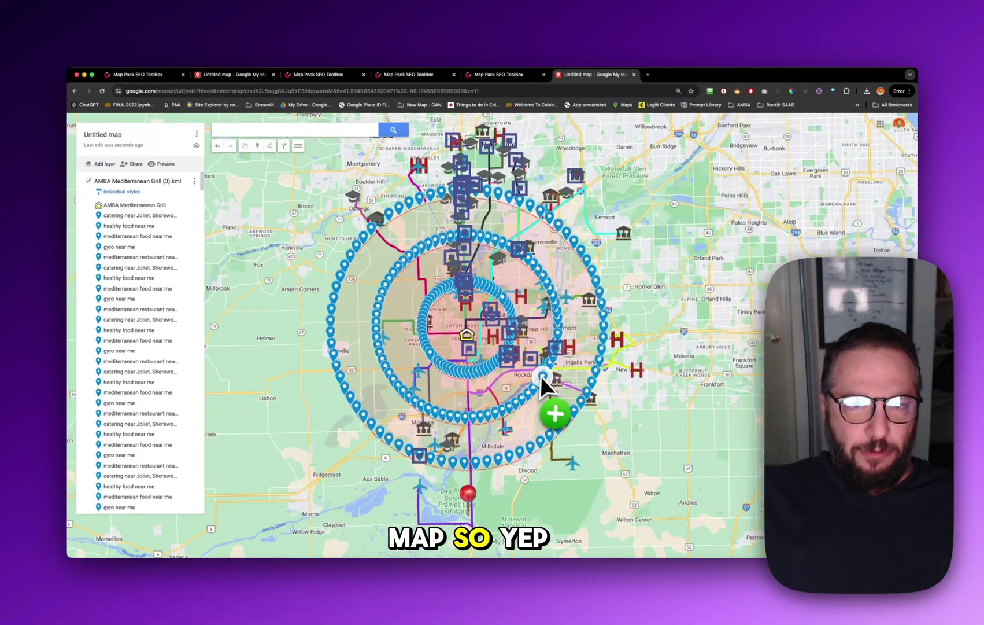
{"action": "scroll", "coordinate": [542, 381], "scroll_direction": "up", "scroll_amount": 5}
{"action": "scroll", "coordinate": [502, 315], "scroll_direction": "down", "scroll_amount": 3}
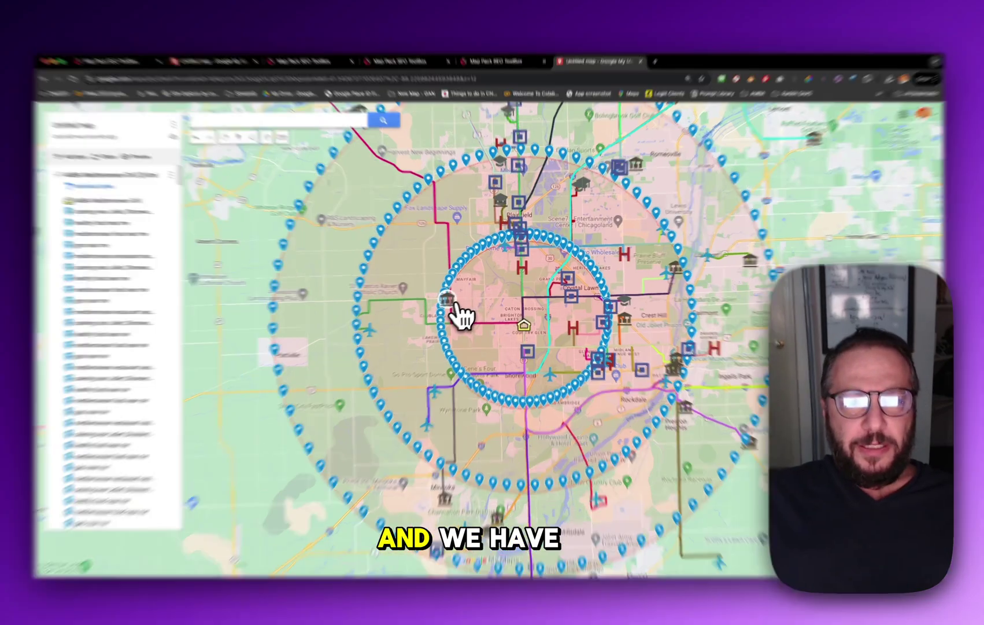
{"action": "left_click", "coordinate": [456, 297]}
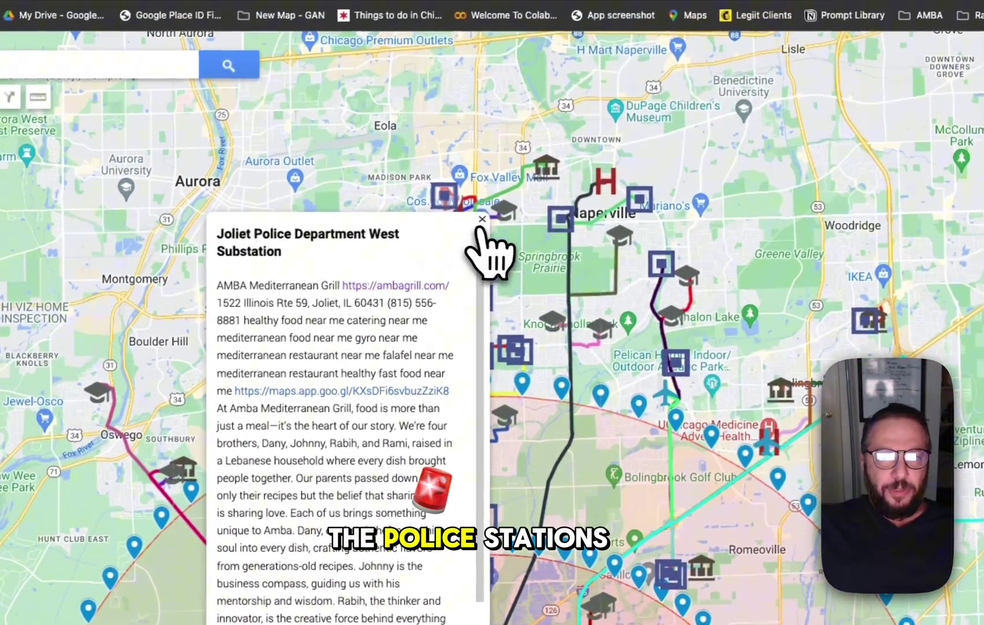
{"action": "left_click", "coordinate": [489, 191]}
{"action": "left_click", "coordinate": [478, 492]}
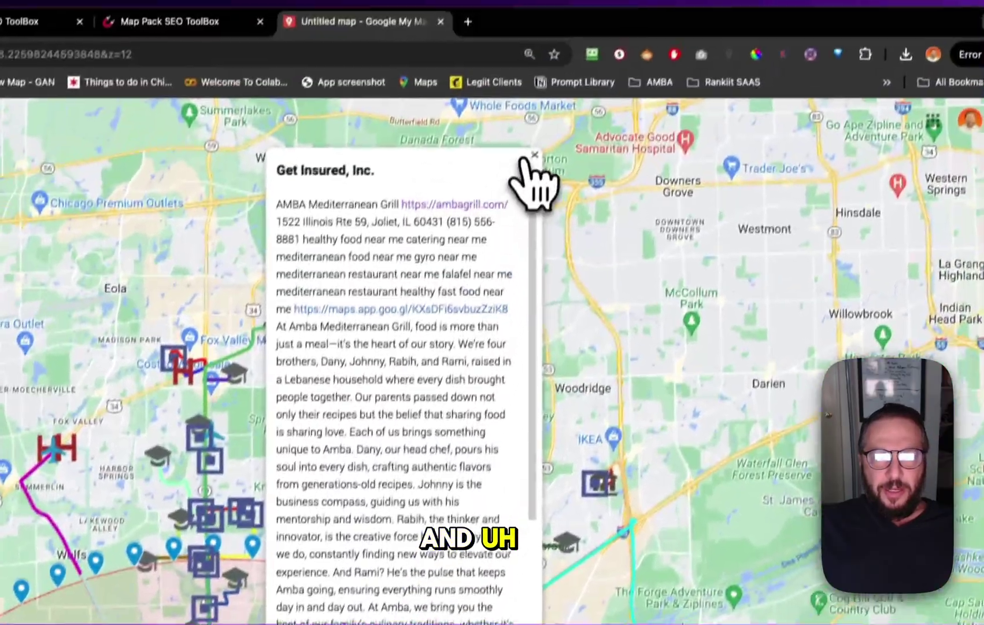
{"action": "left_click", "coordinate": [527, 174]}
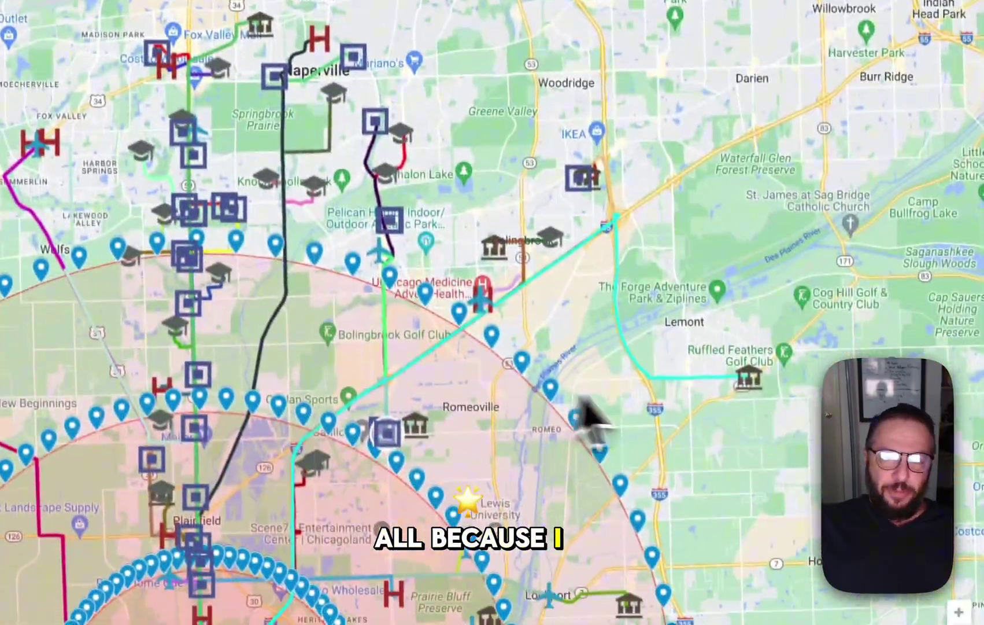
{"action": "left_click_drag", "start_coordinate": [589, 418], "coordinate": [637, 184]}
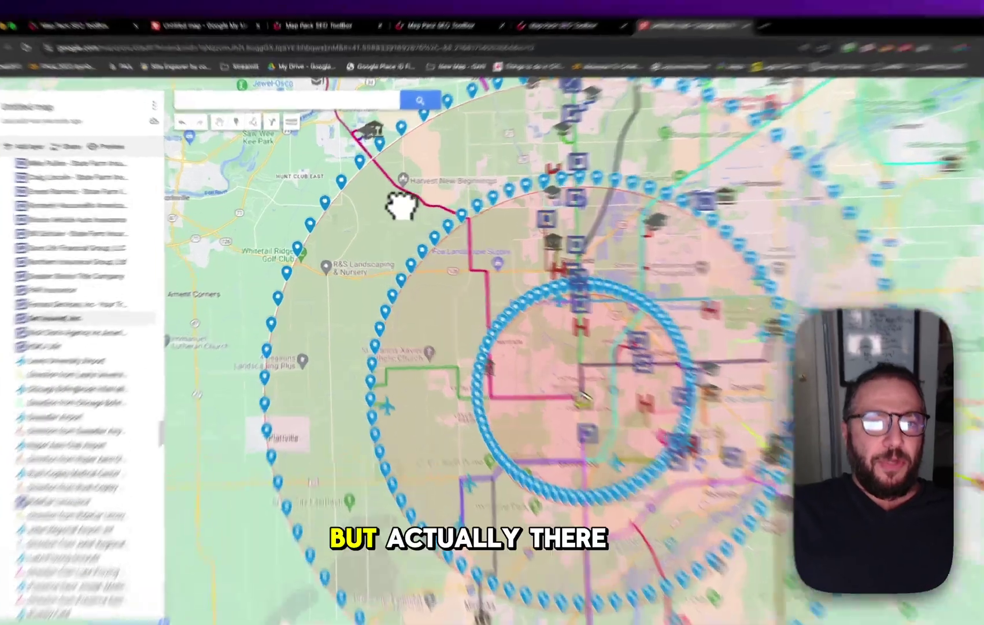
{"action": "left_click_drag", "start_coordinate": [386, 215], "coordinate": [420, 384]}
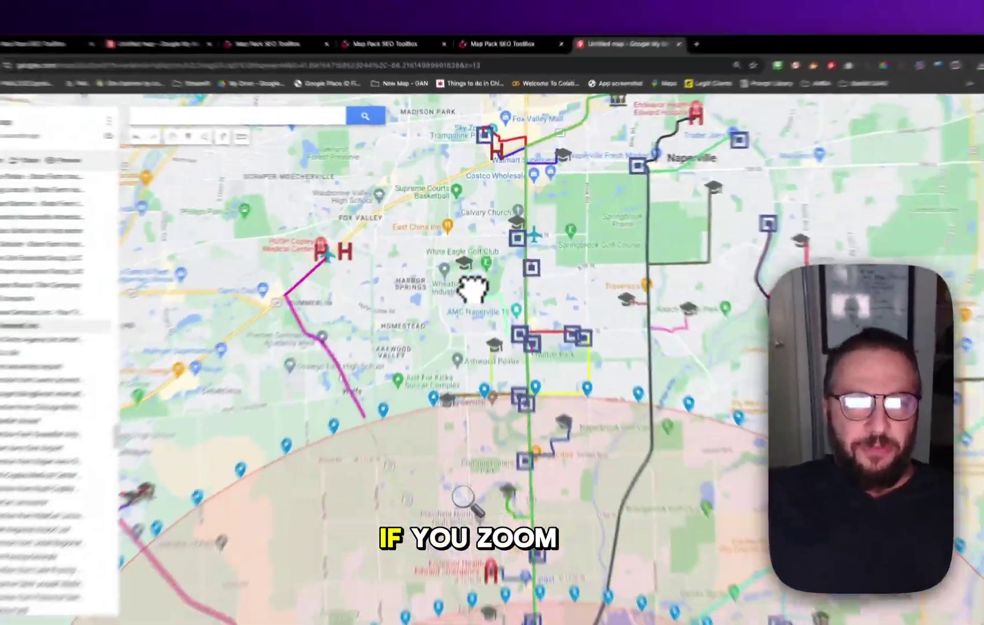
{"action": "scroll", "coordinate": [423, 399], "scroll_direction": "up", "scroll_amount": 10}
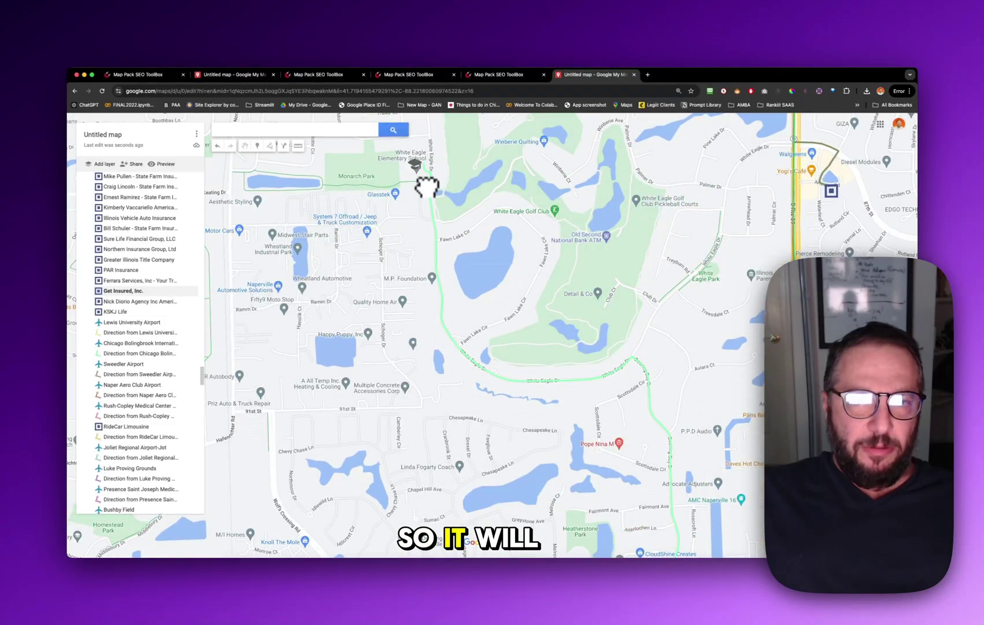
{"action": "scroll", "coordinate": [620, 353], "scroll_direction": "down", "scroll_amount": 12}
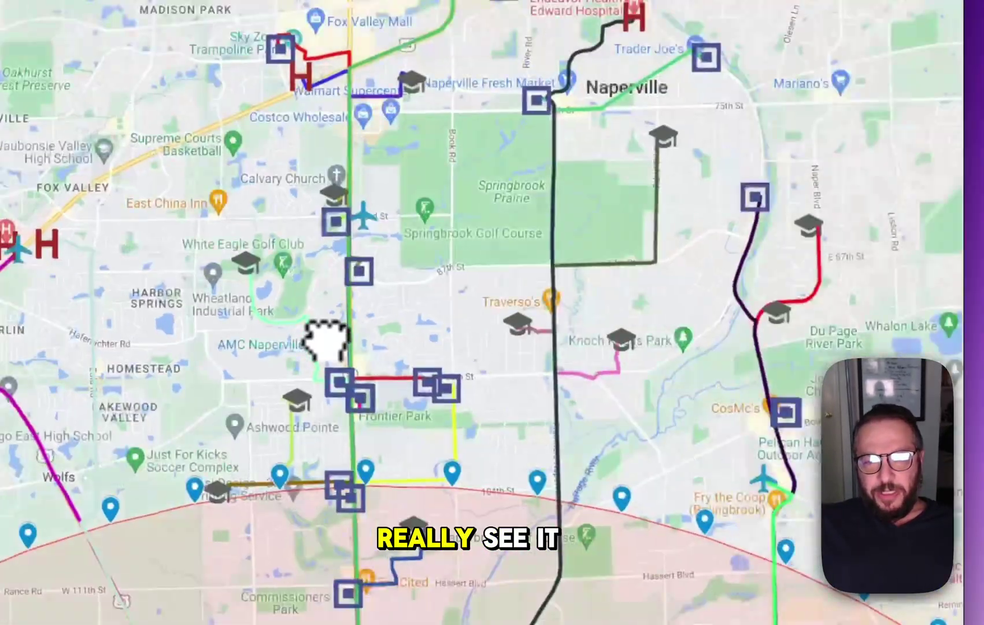
{"action": "scroll", "coordinate": [326, 341], "scroll_direction": "down", "scroll_amount": 1}
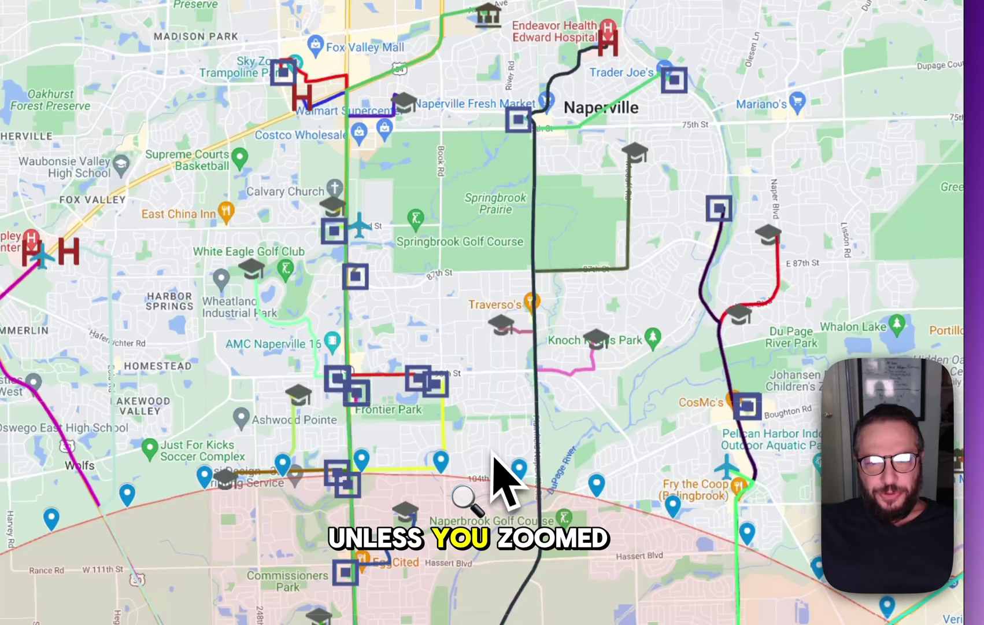
{"action": "left_click_drag", "start_coordinate": [601, 491], "coordinate": [510, 297]}
{"action": "scroll", "coordinate": [528, 501], "scroll_direction": "down", "scroll_amount": 2}
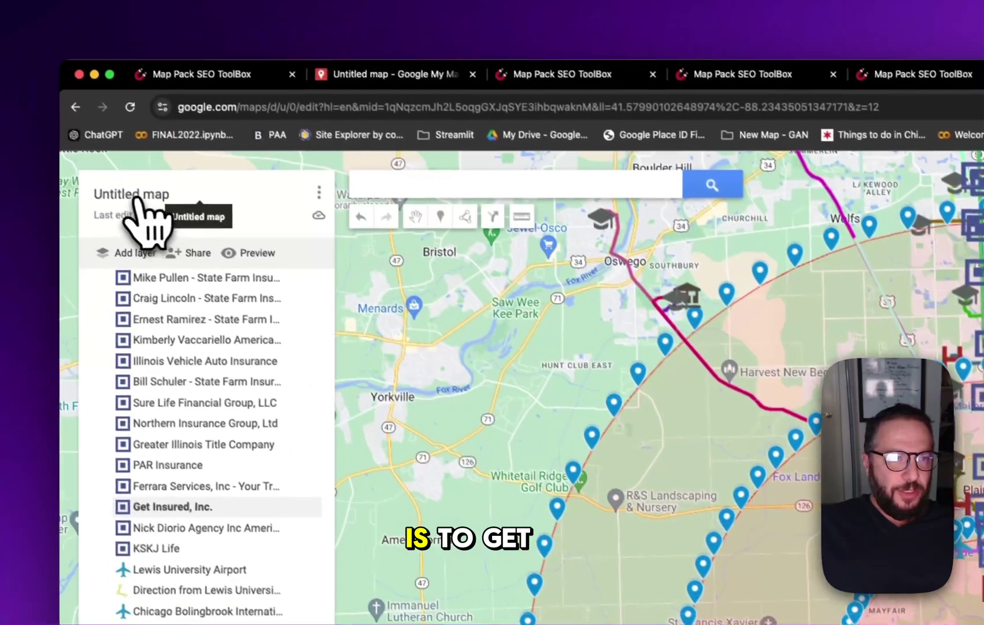
Search for AMBA Mediterranean Grill and add the place to the map
{"action": "left_click", "coordinate": [131, 202]}
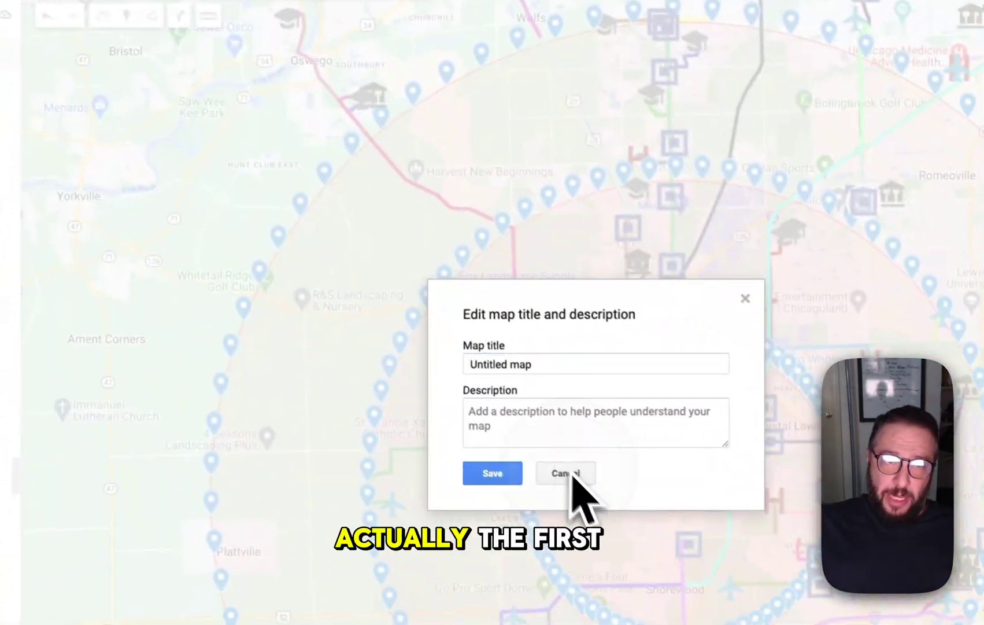
{"action": "left_click", "coordinate": [570, 473]}
{"action": "left_click", "coordinate": [455, 192]}
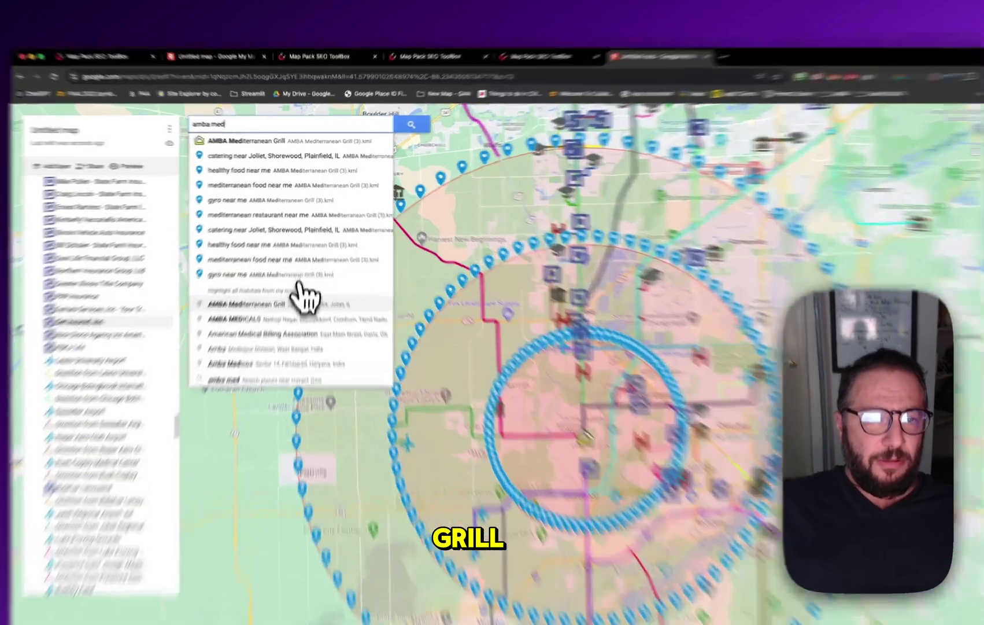
{"action": "left_click", "coordinate": [301, 301]}
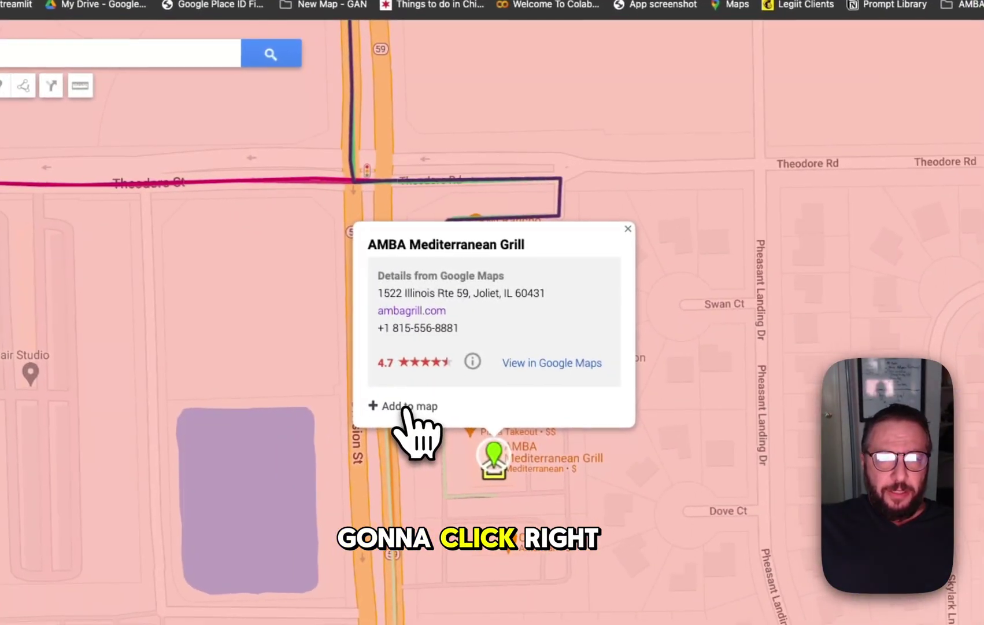
{"action": "left_click", "coordinate": [412, 408]}
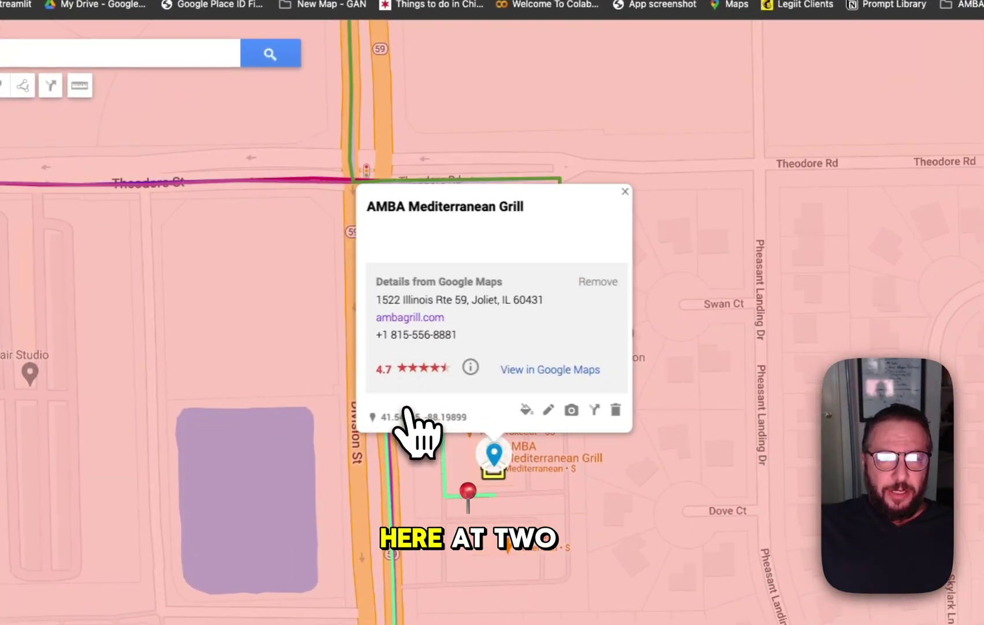
Style the business pin with a purple home icon
{"action": "left_click", "coordinate": [525, 410]}
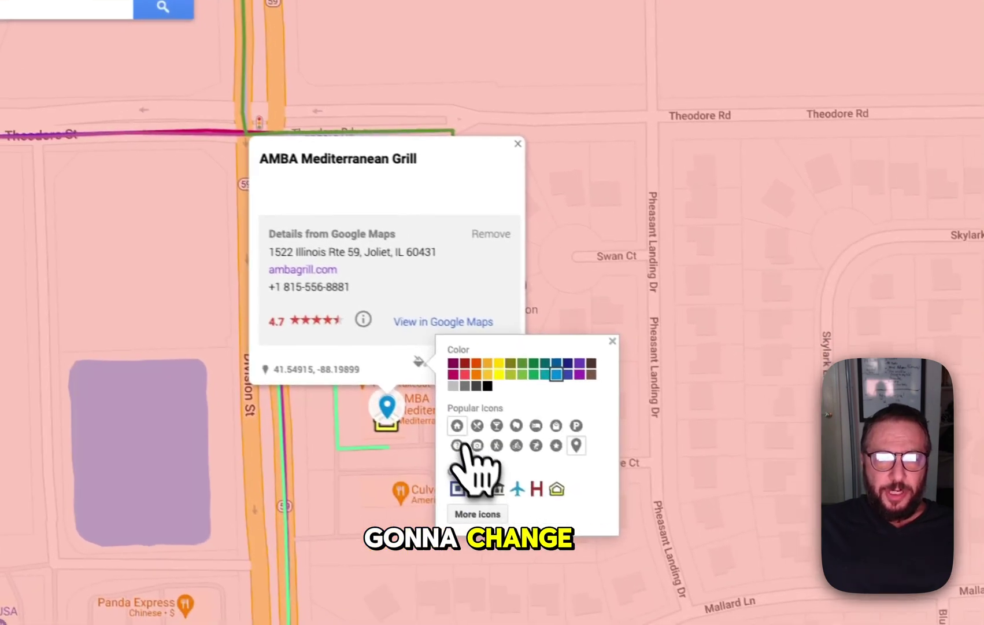
{"action": "left_click", "coordinate": [565, 458]}
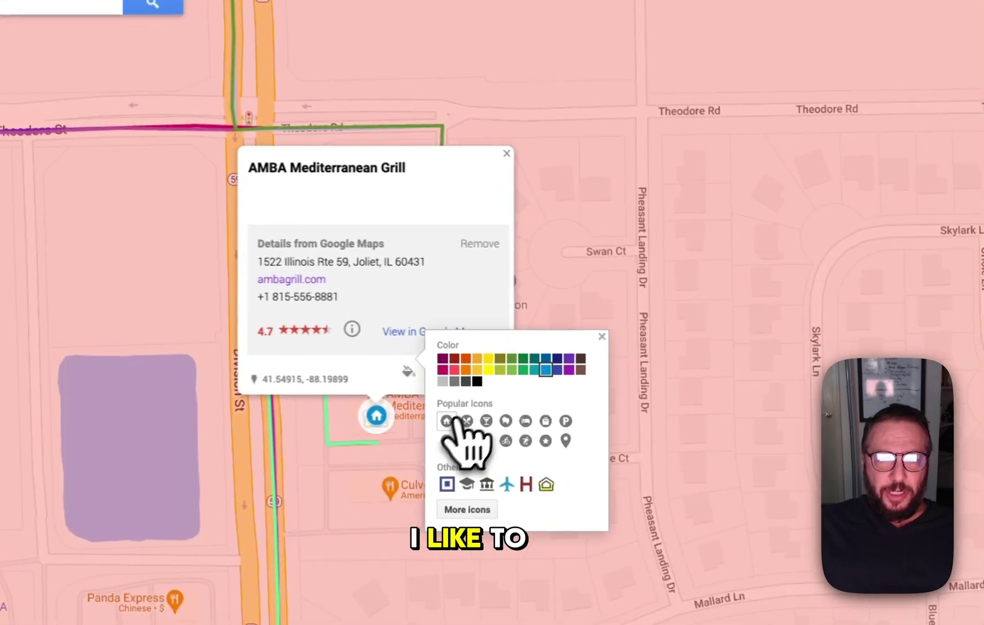
{"action": "left_click", "coordinate": [569, 366]}
{"action": "left_click", "coordinate": [506, 153]}
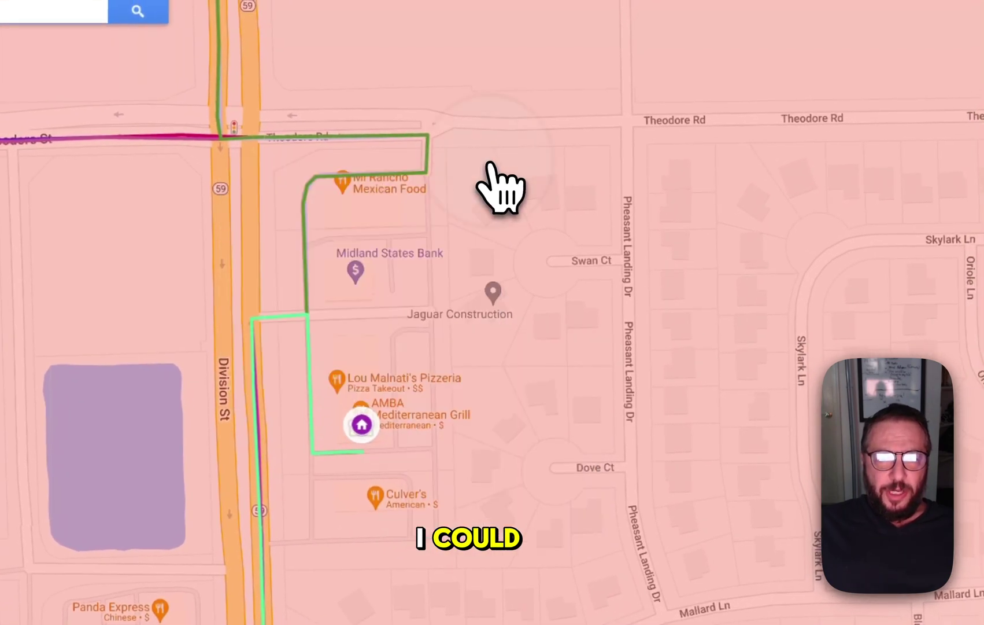
Pan the map to reveal the outer ring, then bring up the title and description editor
{"action": "scroll", "coordinate": [497, 174], "scroll_direction": "down", "scroll_amount": 5}
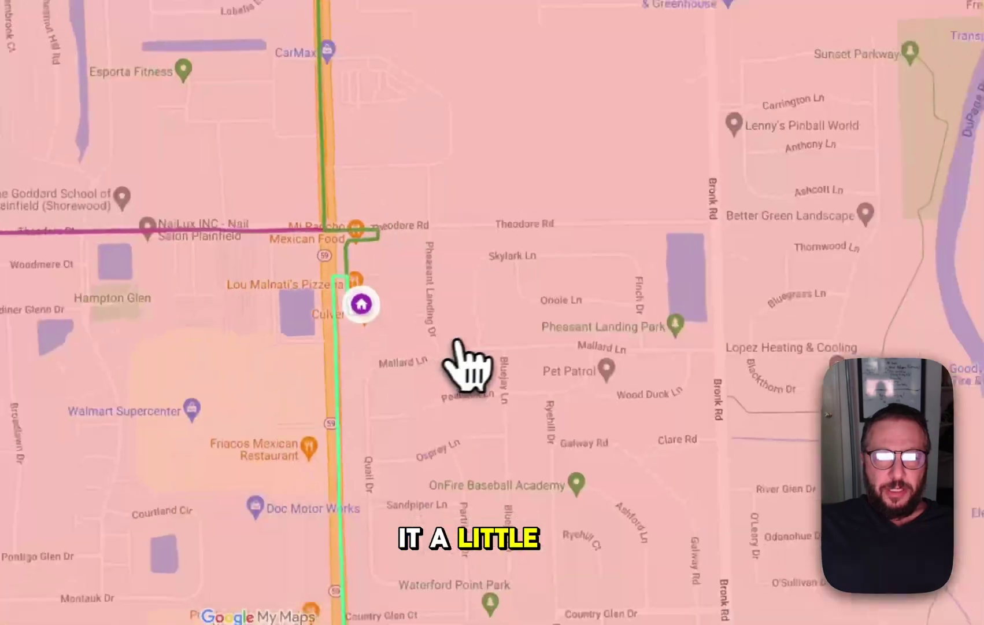
{"action": "scroll", "coordinate": [469, 364], "scroll_direction": "down", "scroll_amount": 3}
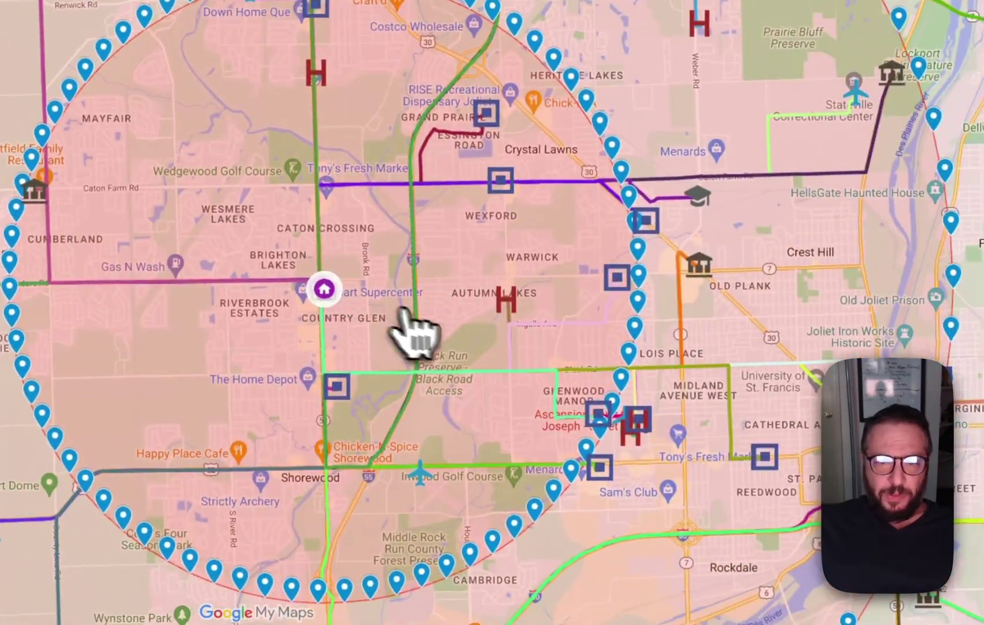
{"action": "scroll", "coordinate": [415, 333], "scroll_direction": "down", "scroll_amount": 3}
{"action": "left_click_drag", "start_coordinate": [455, 340], "coordinate": [369, 301]}
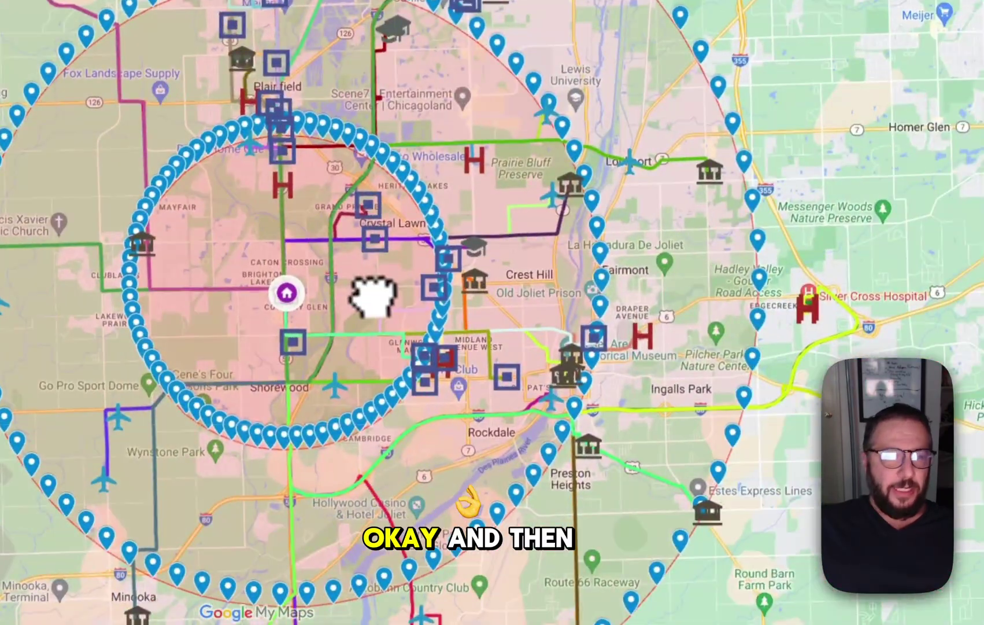
{"action": "left_click", "coordinate": [151, 182]}
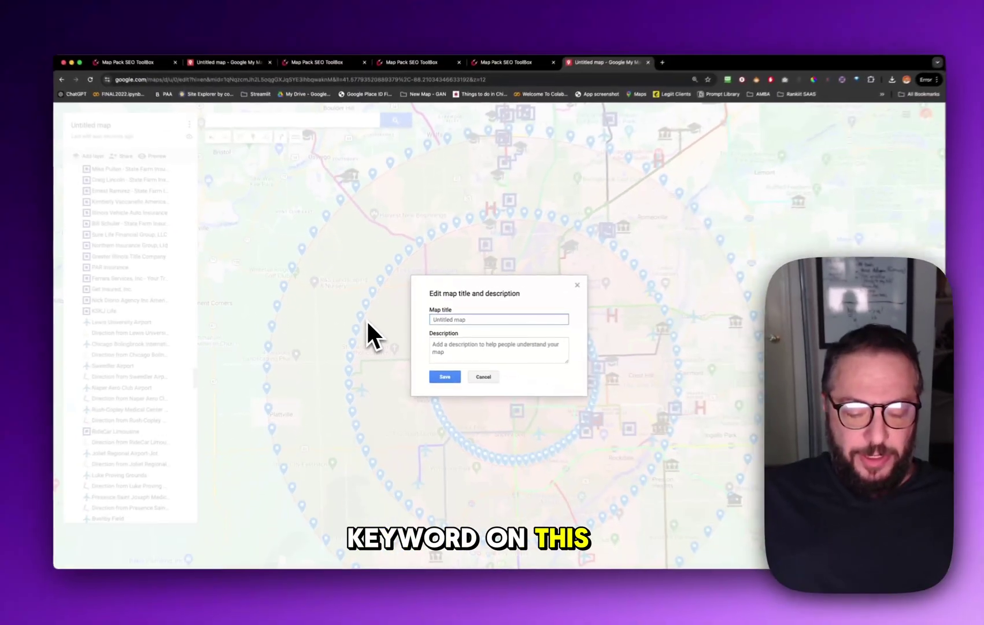
Title the map 'Catering near Joliet, Shorewood, and Plainfield, IL'
{"action": "type", "text": "Catering"}
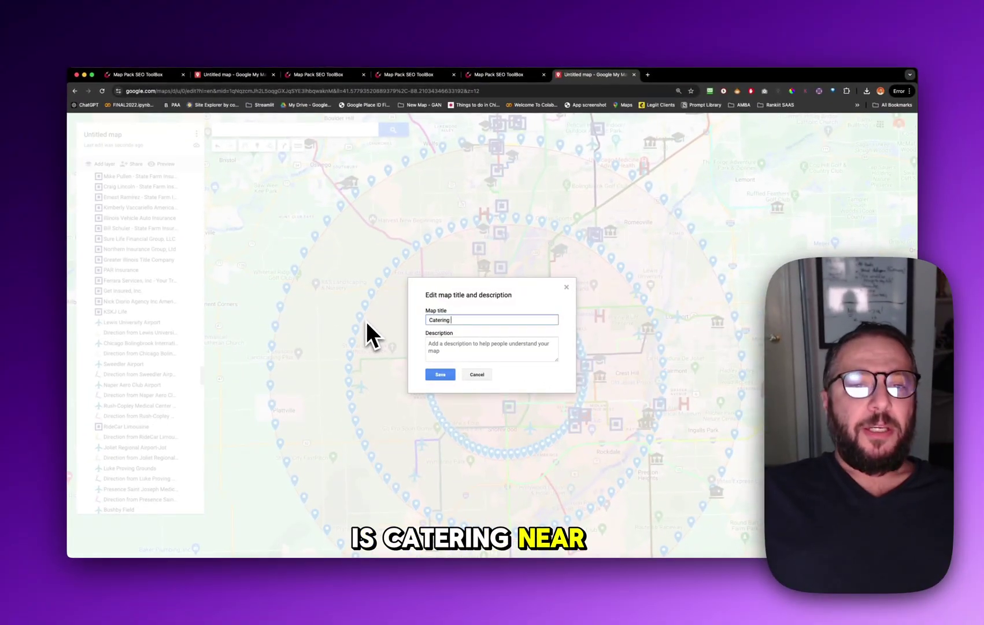
{"action": "type", "text": " near Joliet, Shorewood, and Plainfield"}
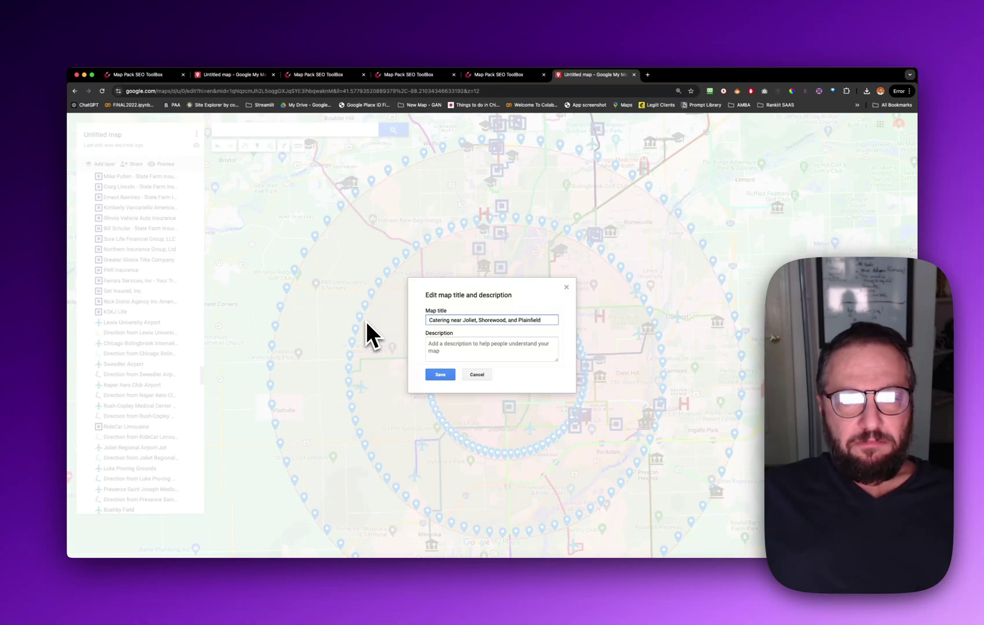
{"action": "type", "text": ","}
{"action": "key", "text": "BackSpace"}
{"action": "key", "text": "BackSpace"}
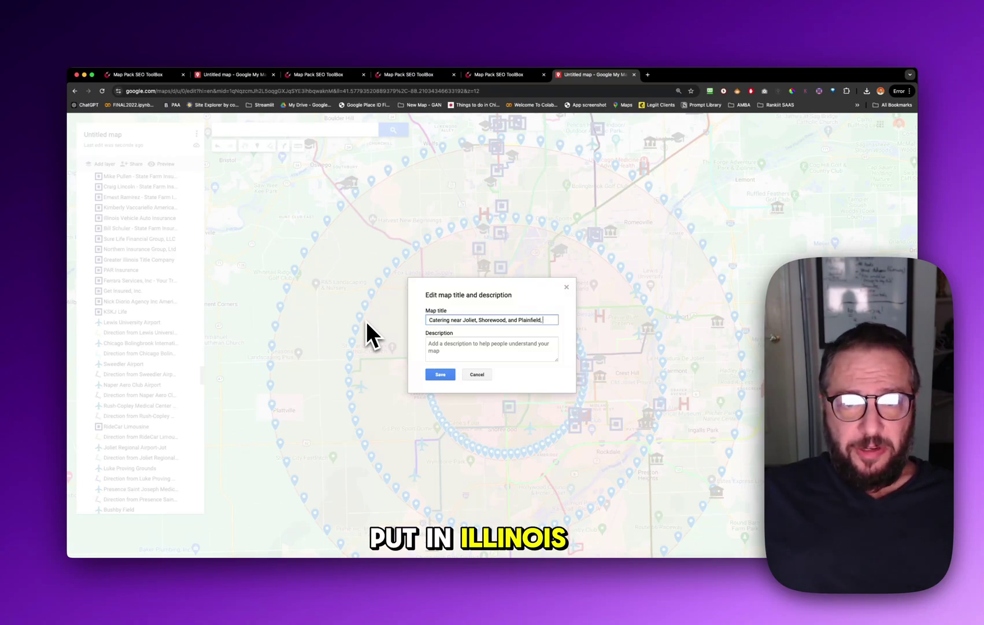
{"action": "type", "text": "O"}
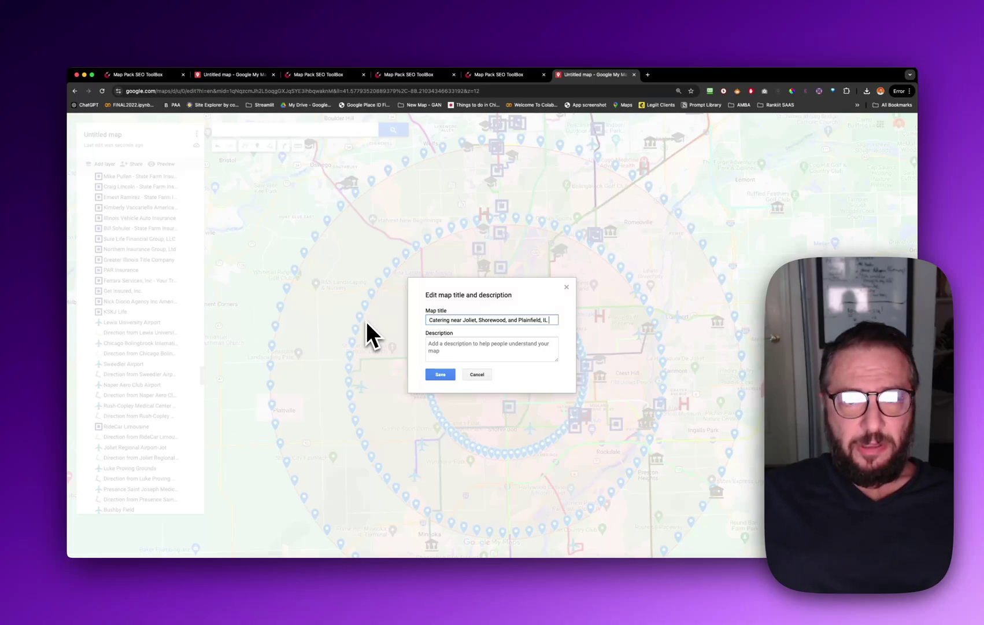
Paste the business description, add a blank line before the social links, and save
{"action": "key", "text": "Tab"}
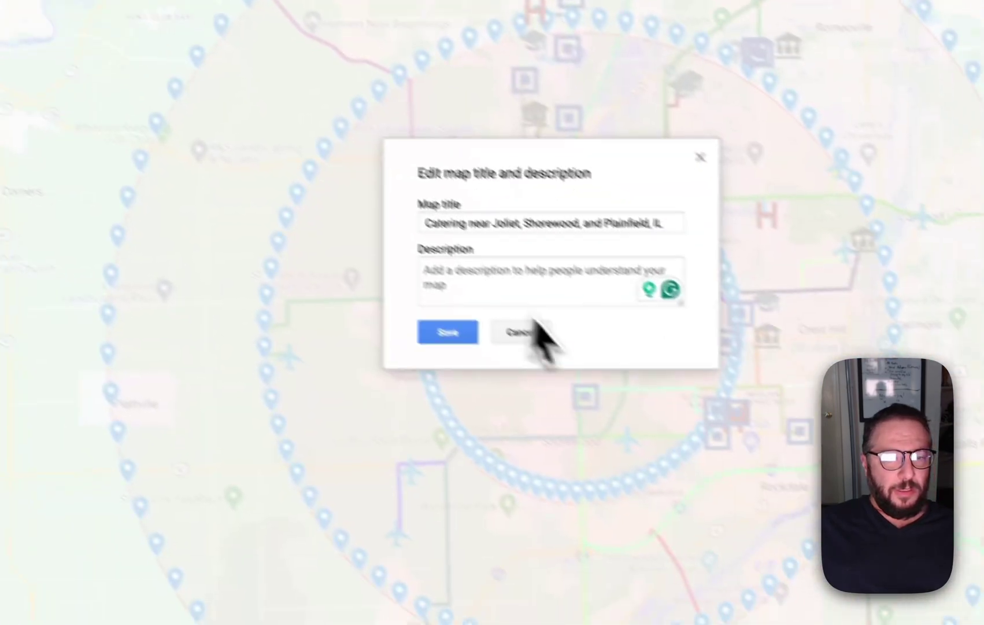
{"action": "key", "text": "ctrl+v"}
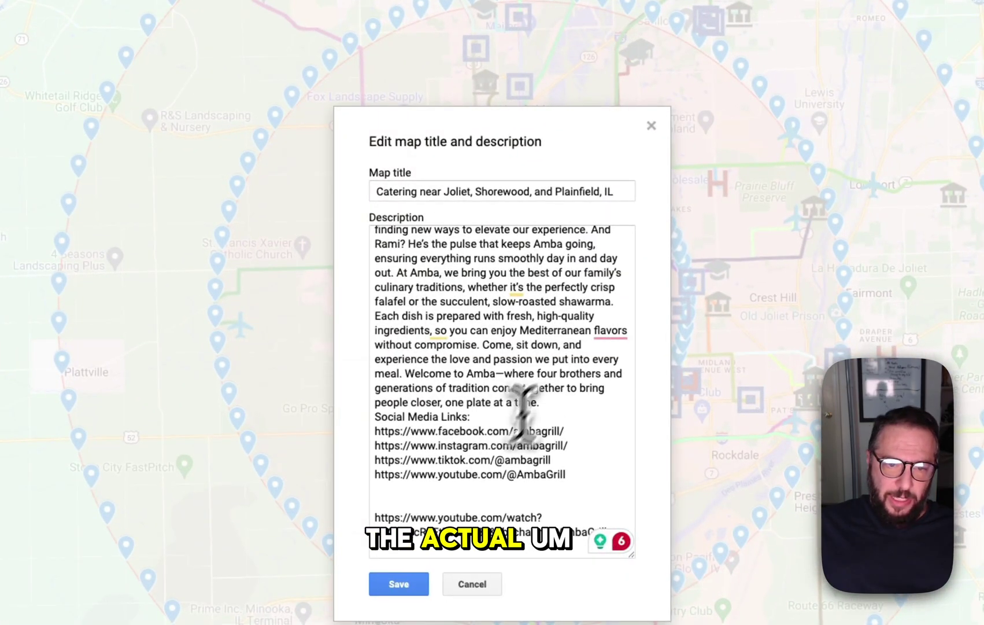
{"action": "left_click", "coordinate": [563, 404]}
{"action": "key", "text": "Return"}
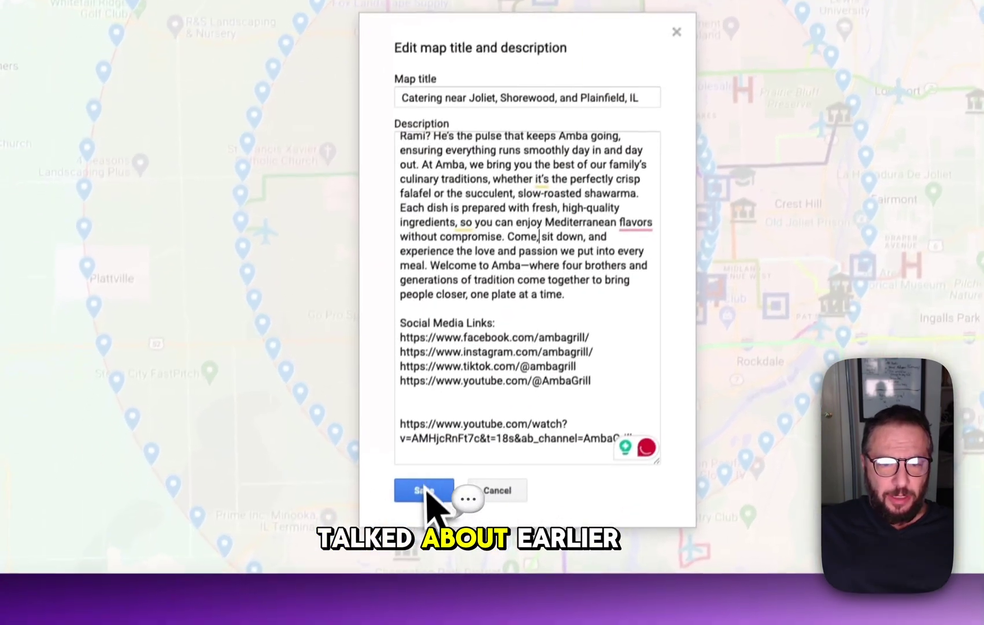
{"action": "left_click", "coordinate": [412, 586]}
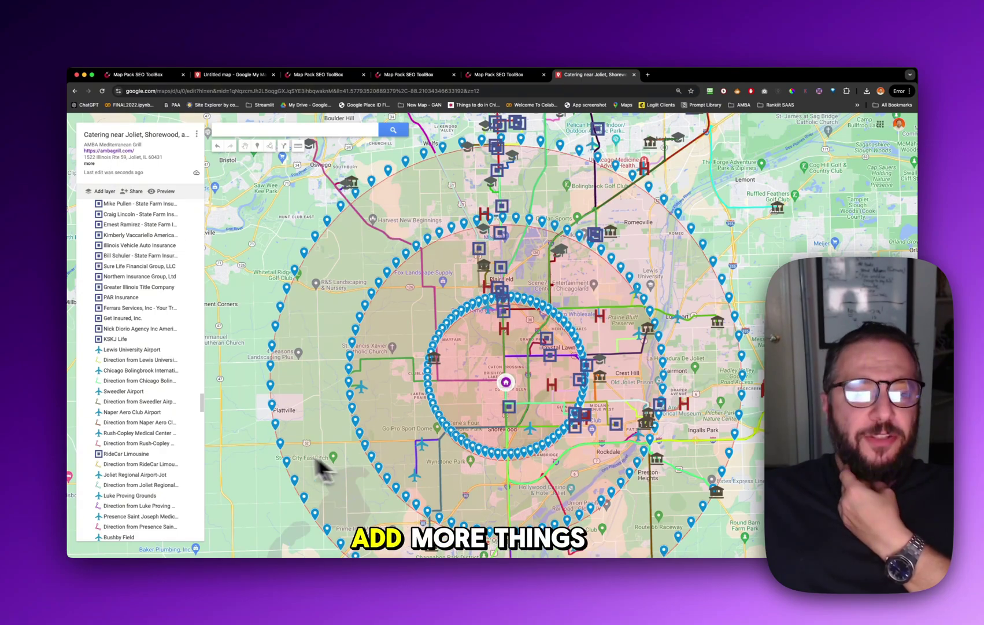
{"action": "scroll", "coordinate": [143, 406], "scroll_direction": "down", "scroll_amount": 8}
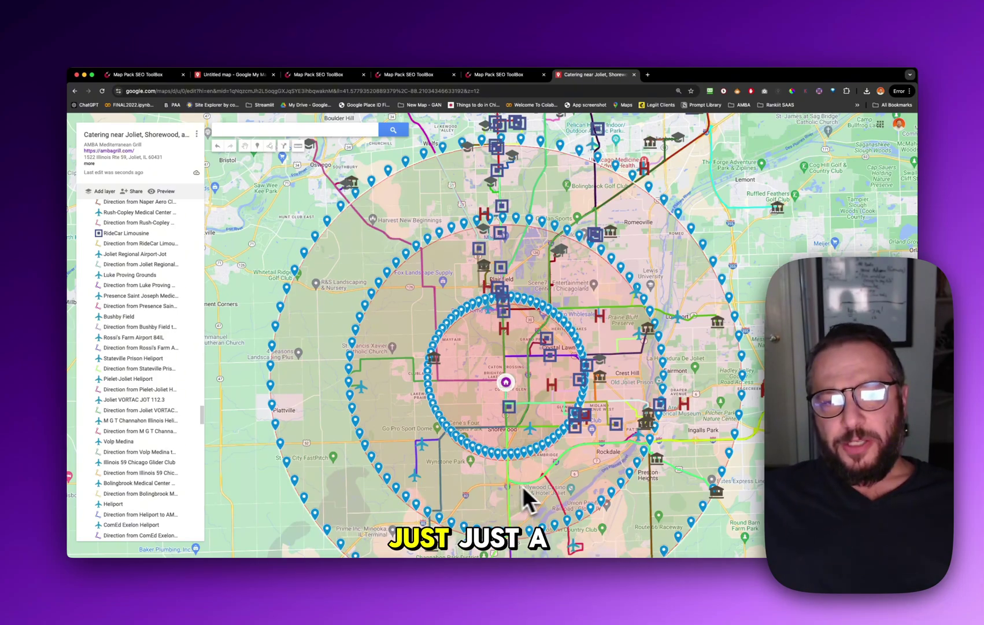
{"action": "scroll", "coordinate": [527, 486], "scroll_direction": "down", "scroll_amount": 5}
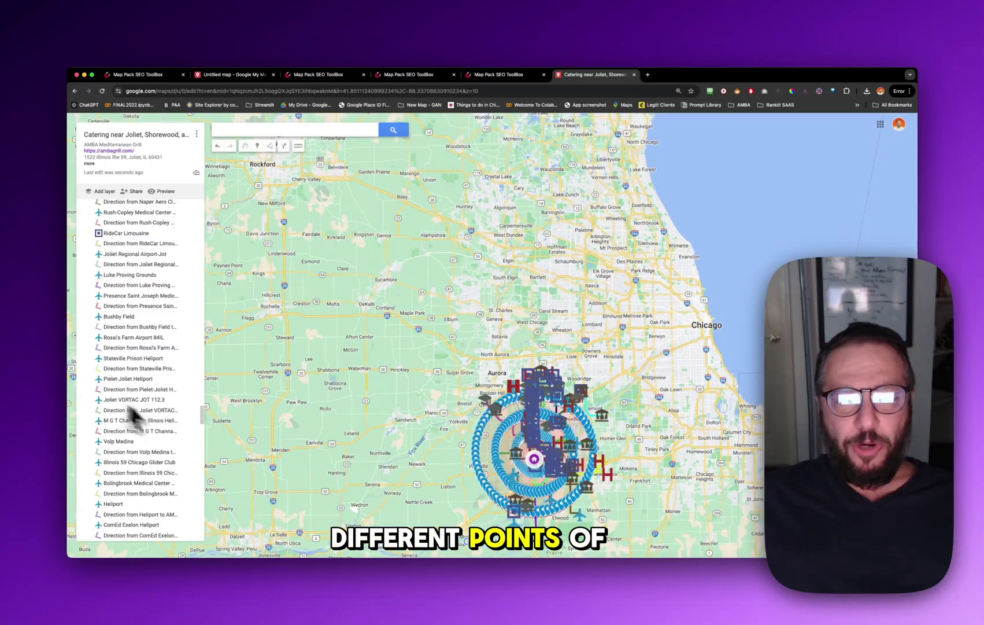
{"action": "scroll", "coordinate": [501, 463], "scroll_direction": "up", "scroll_amount": 3}
{"action": "left_click", "coordinate": [483, 412]}
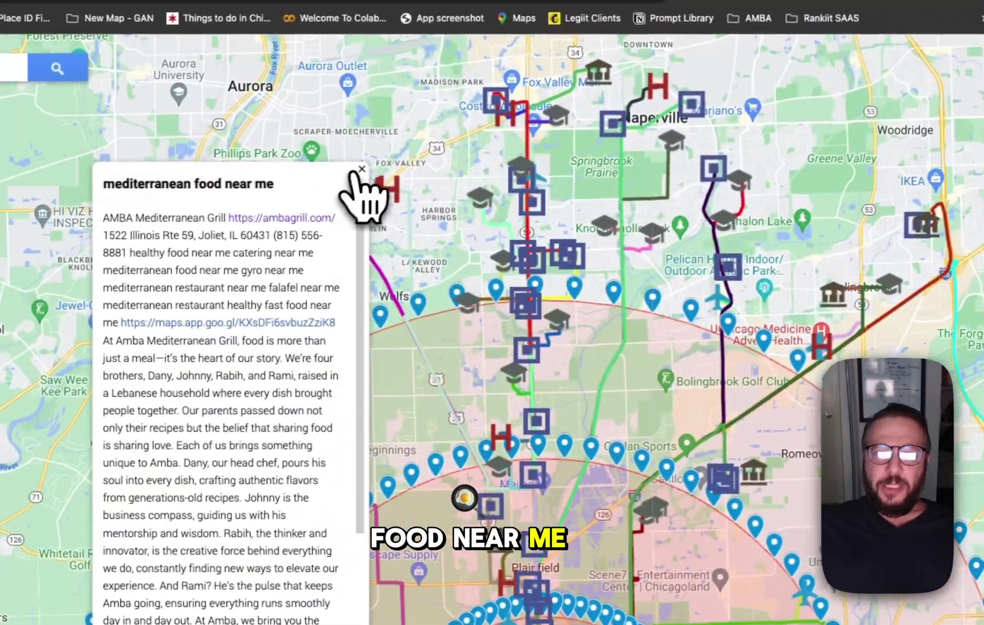
{"action": "left_click", "coordinate": [309, 226]}
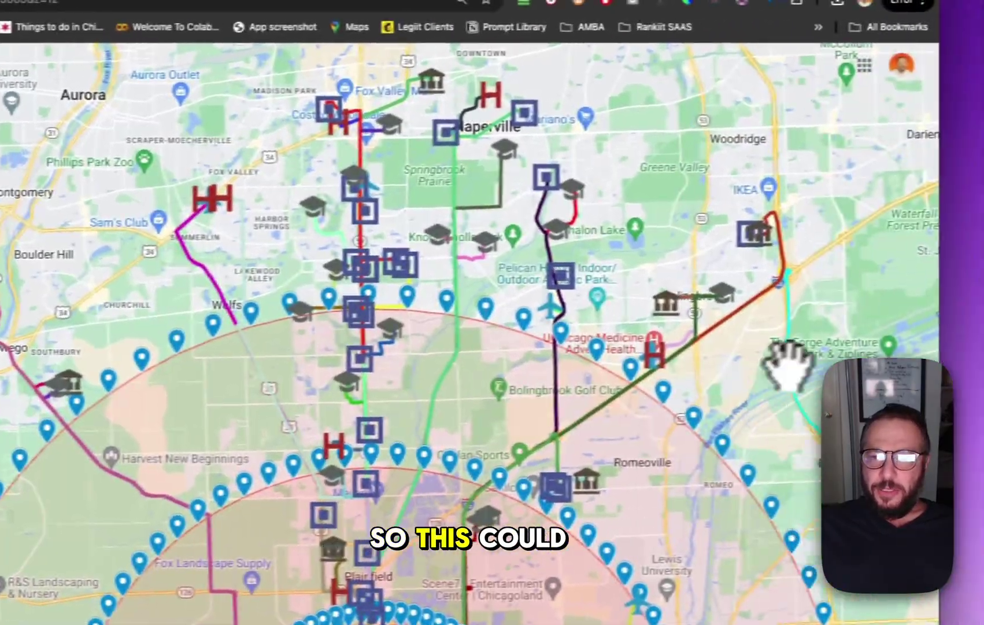
{"action": "left_click_drag", "start_coordinate": [797, 365], "coordinate": [439, 154]}
{"action": "scroll", "coordinate": [439, 153], "scroll_direction": "down", "scroll_amount": 3}
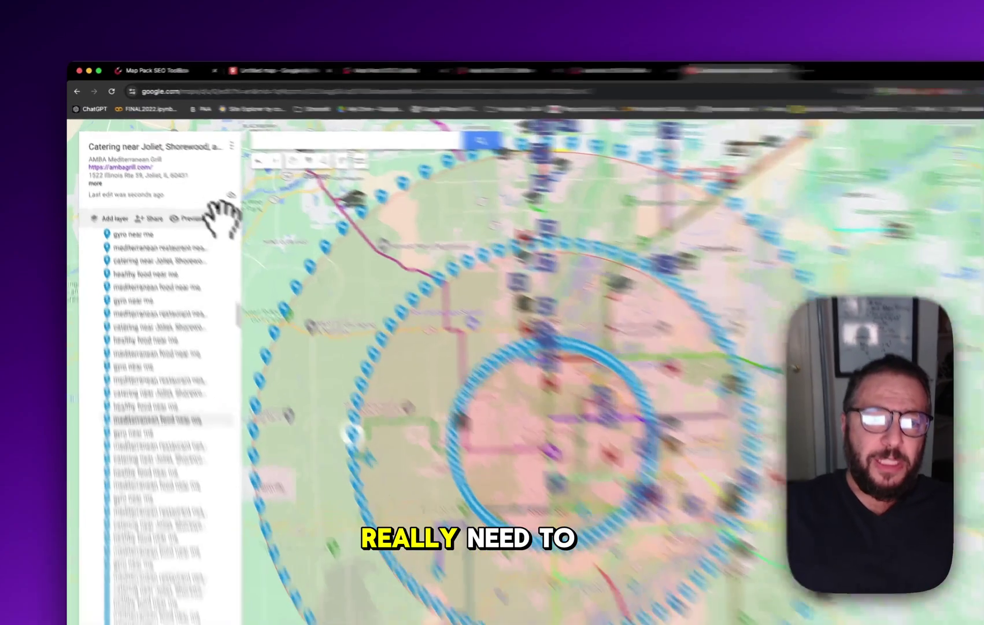
Open the view-only preview of the catering map and scroll through the restaurant's details
{"action": "left_click", "coordinate": [163, 191]}
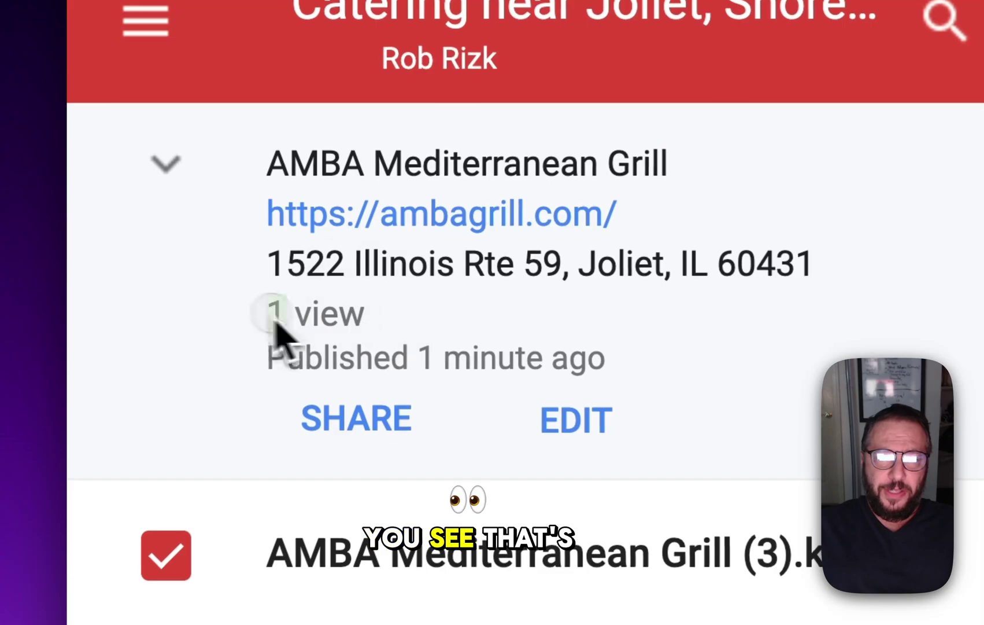
{"action": "scroll", "coordinate": [295, 333], "scroll_direction": "down", "scroll_amount": 1}
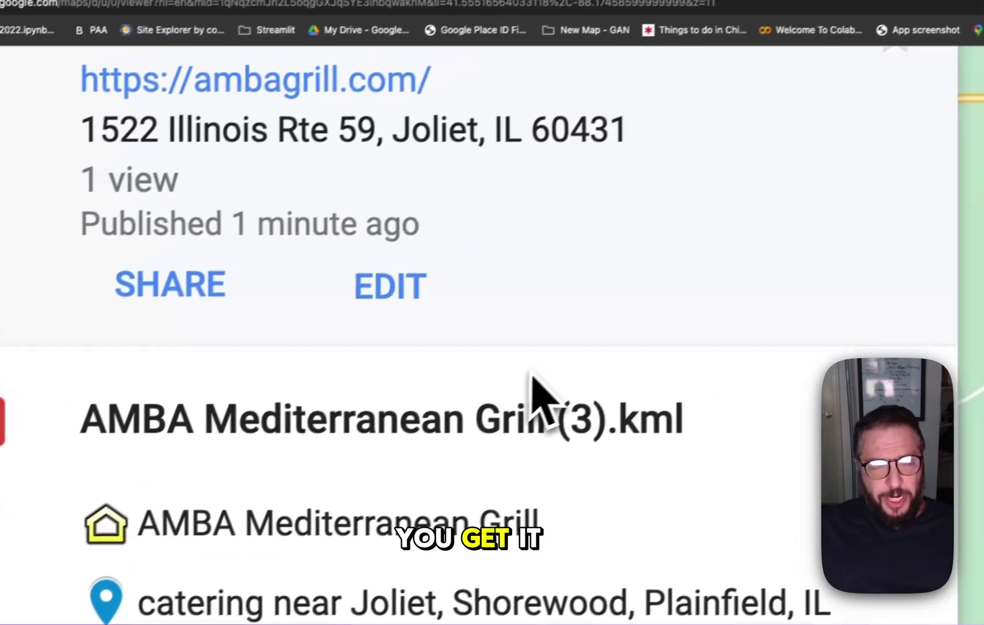
{"action": "scroll", "coordinate": [530, 374], "scroll_direction": "down", "scroll_amount": 3}
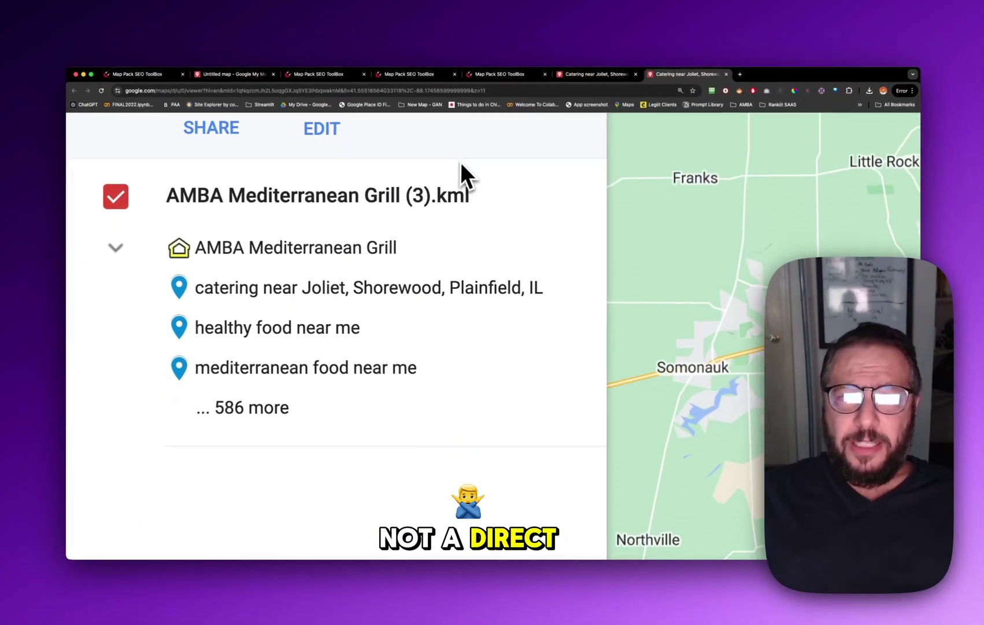
{"action": "scroll", "coordinate": [462, 168], "scroll_direction": "up", "scroll_amount": 5}
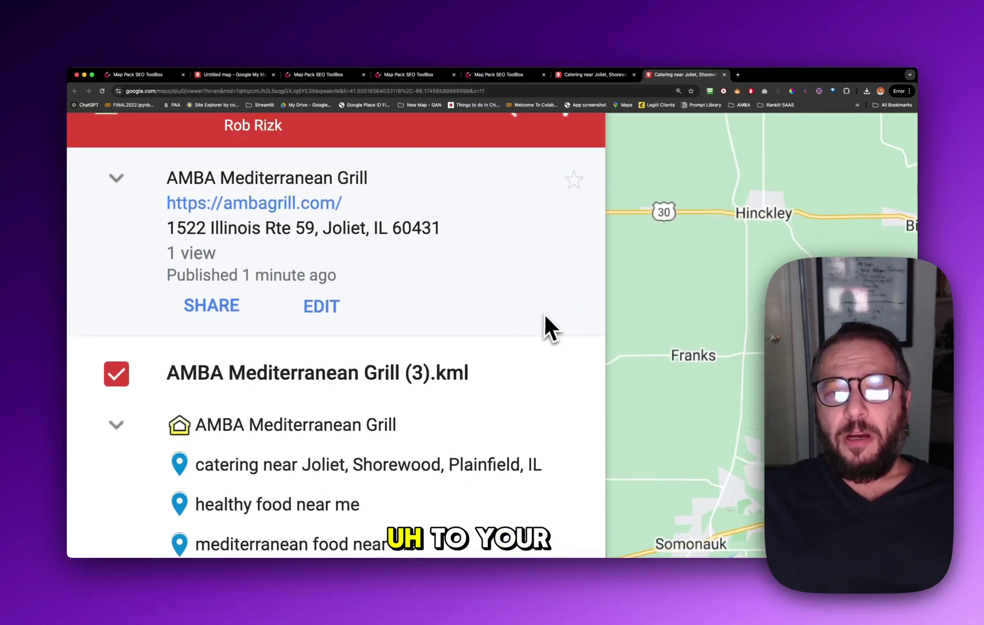
{"action": "scroll", "coordinate": [546, 314], "scroll_direction": "down", "scroll_amount": 5}
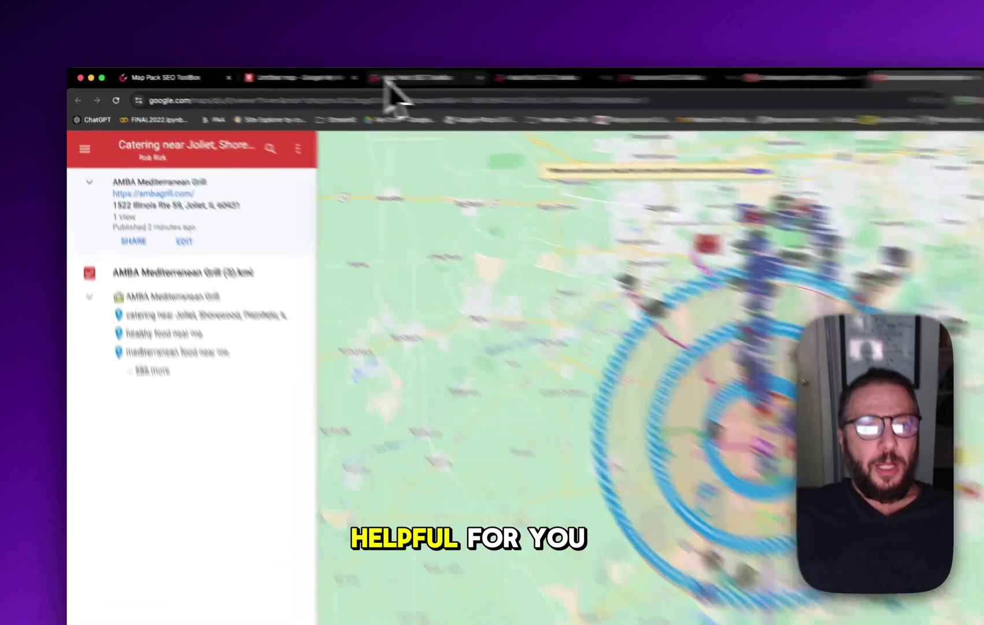
Return to the GeoCircle KML generator and scroll to the six points of interest and 15-mile radius
{"action": "left_click", "coordinate": [295, 75]}
{"action": "left_click", "coordinate": [217, 76]}
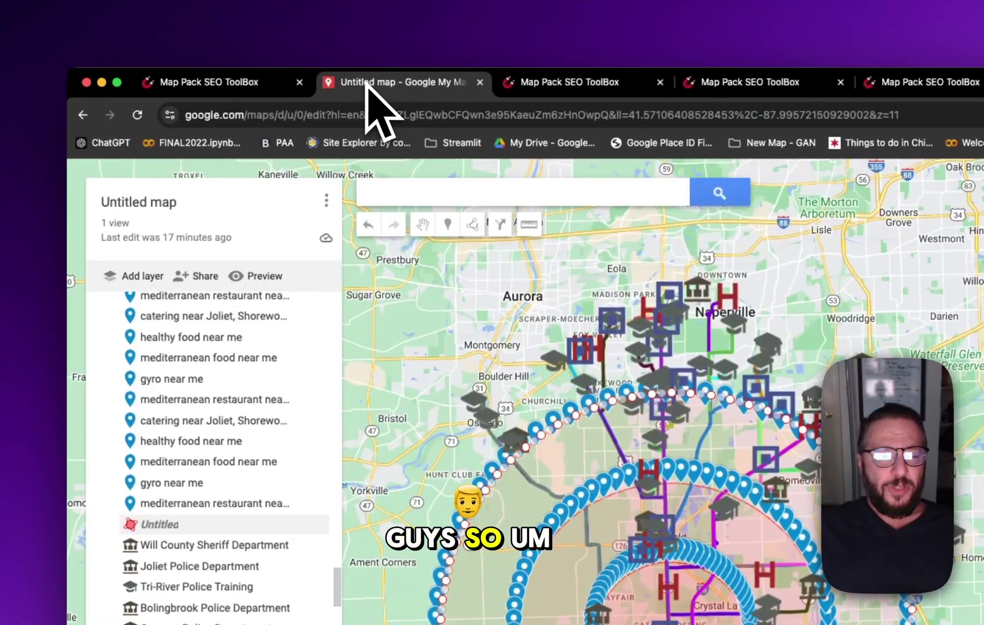
{"action": "left_click", "coordinate": [574, 83]}
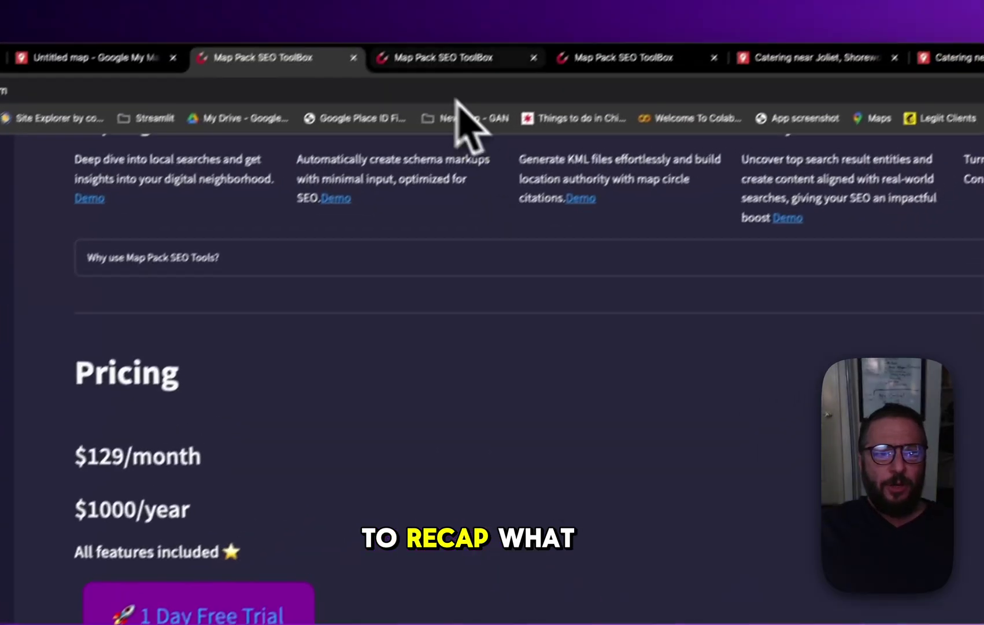
{"action": "left_click", "coordinate": [894, 84]}
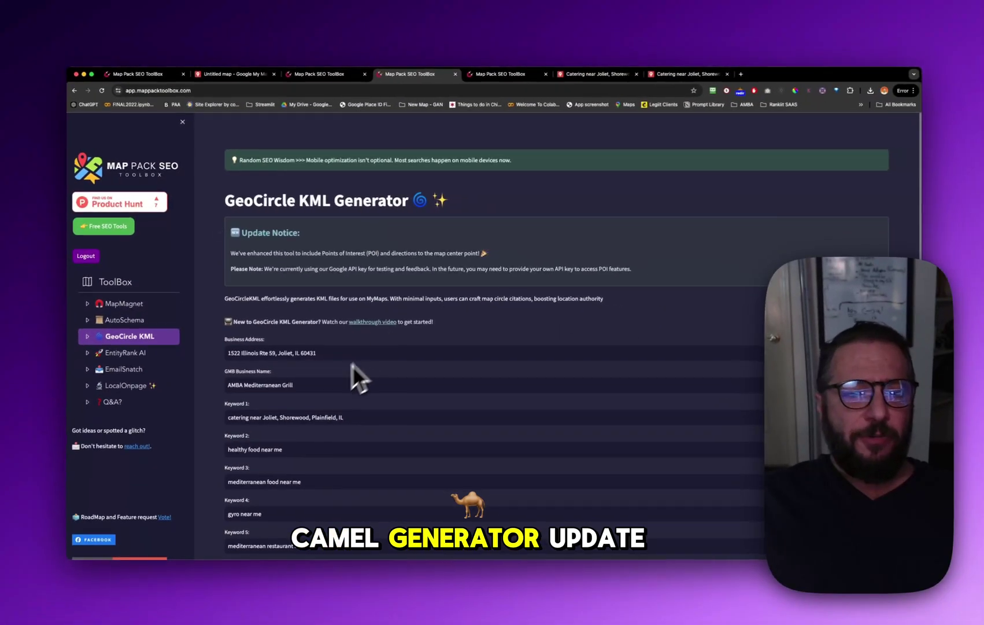
{"action": "scroll", "coordinate": [338, 370], "scroll_direction": "down", "scroll_amount": 4}
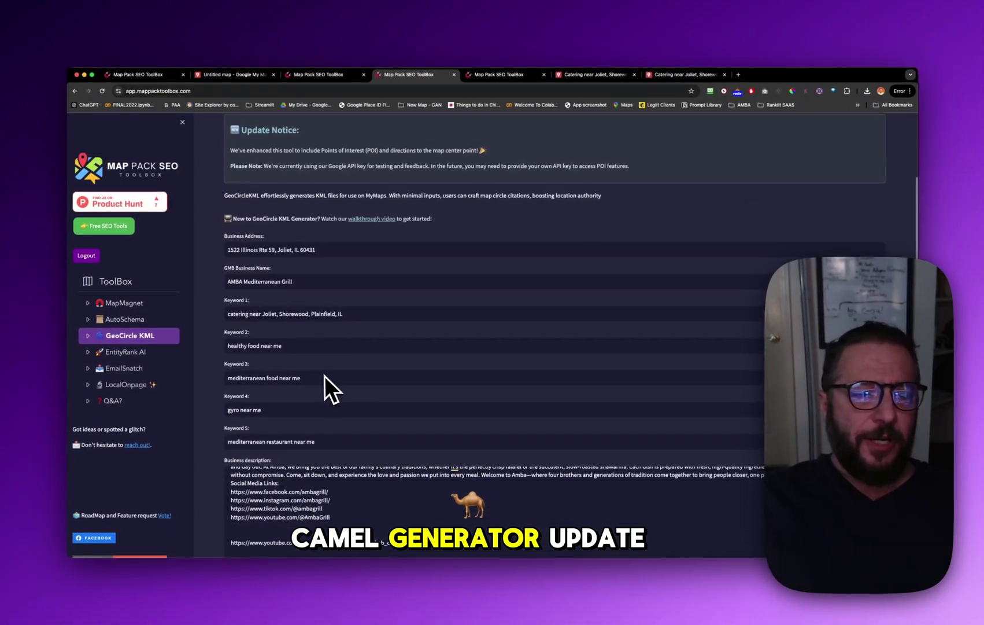
{"action": "scroll", "coordinate": [339, 310], "scroll_direction": "down", "scroll_amount": 5}
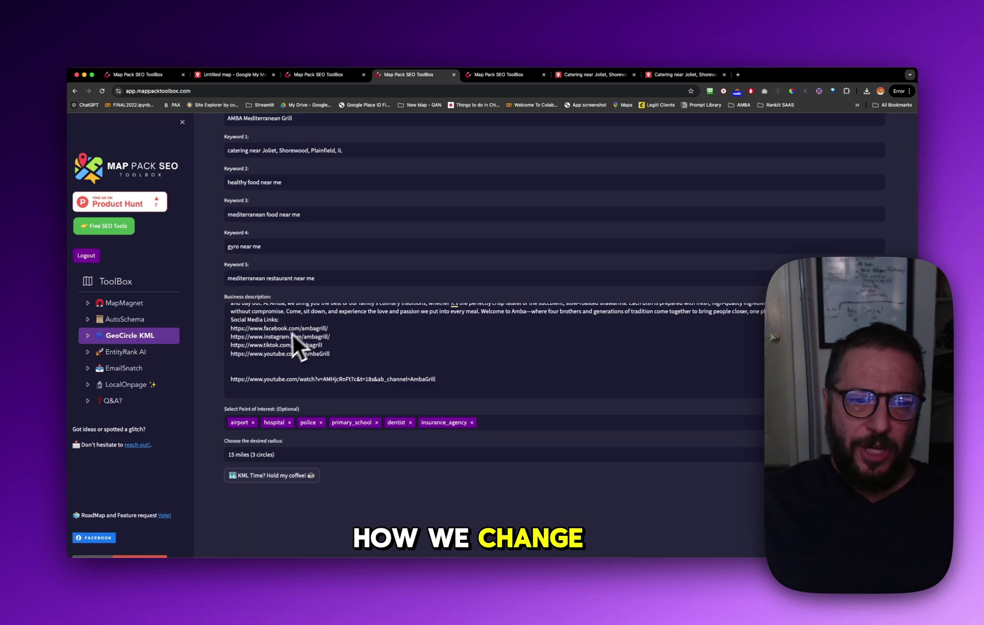